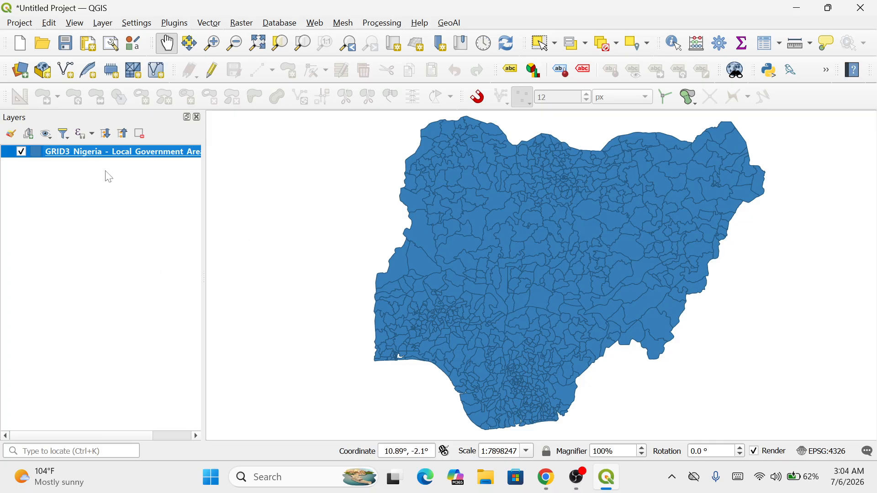
pyautogui.moveTo(543, 237); pyautogui.dragTo(521, 251)
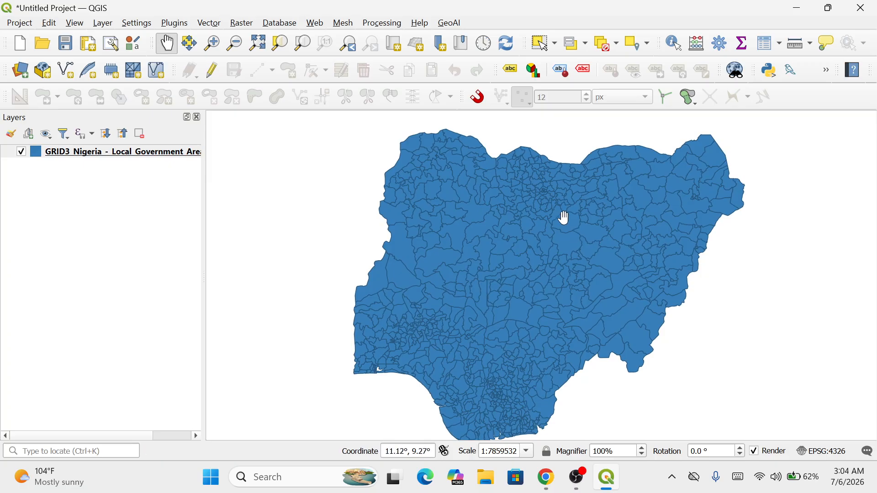
pyautogui.moveTo(526, 341)
pyautogui.mouseDown()
pyautogui.moveTo(540, 297)
pyautogui.moveTo(533, 327)
pyautogui.mouseUp()
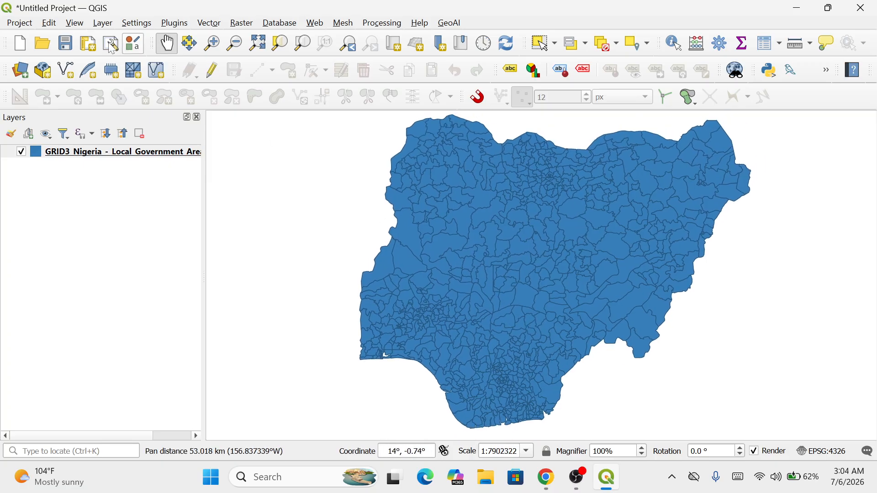
pyautogui.click(102, 24)
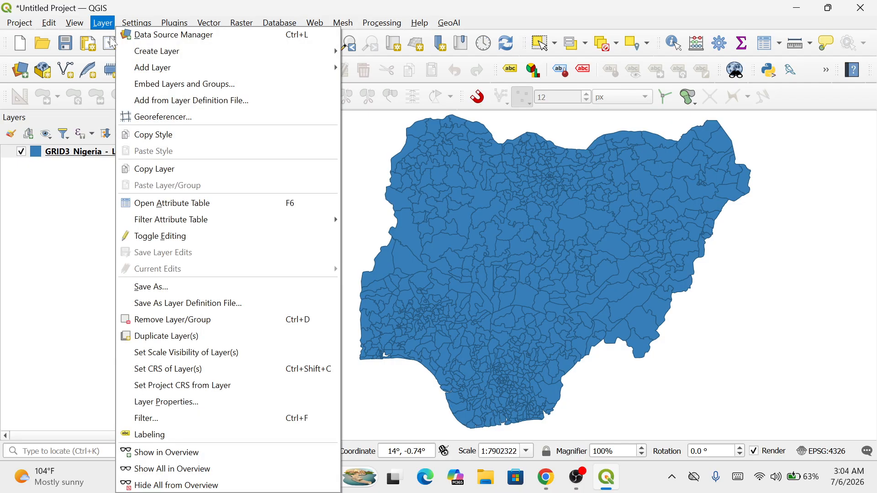
pyautogui.moveTo(276, 65)
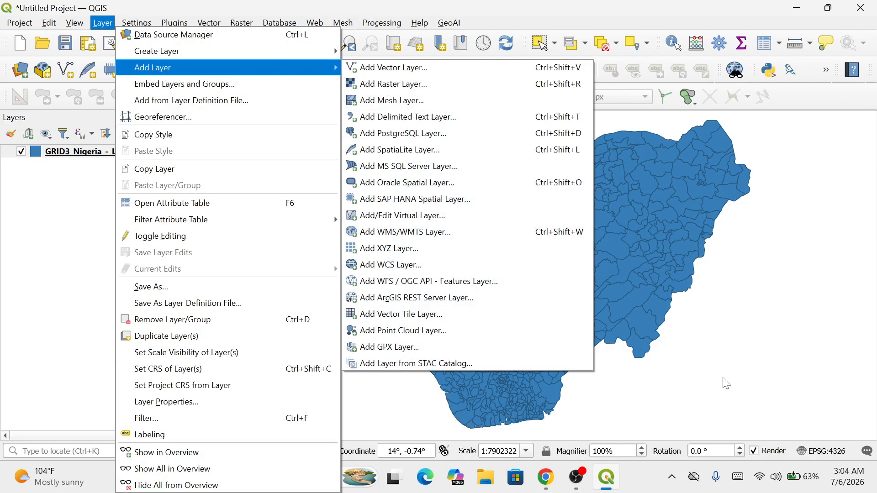
pyautogui.click(412, 279)
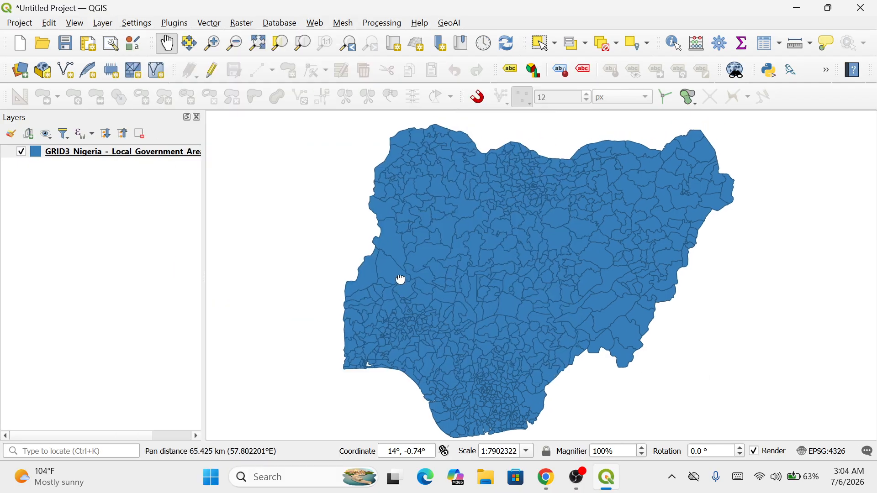
# Open the filter query builder for the GRID3 Nigeria Local Government Area layer and load sample values of the Zone field.
pyautogui.rightClick(118, 158)
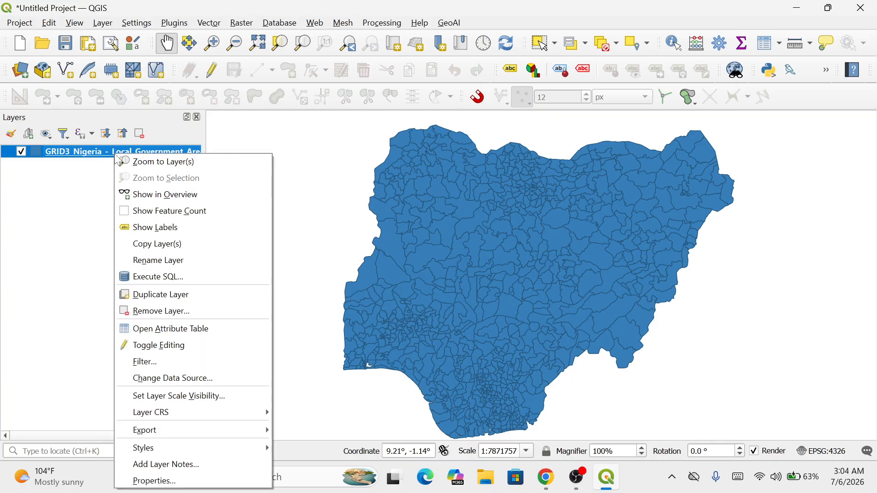
pyautogui.click(150, 369)
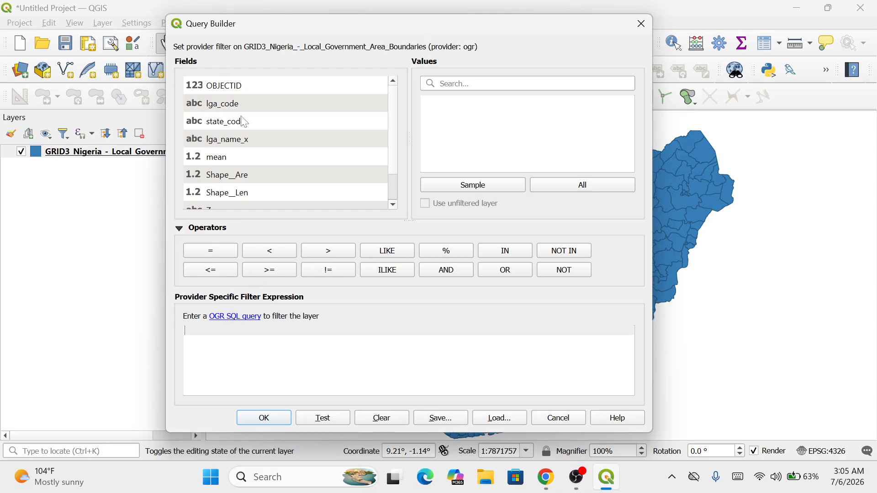
pyautogui.moveTo(394, 95); pyautogui.dragTo(391, 129)
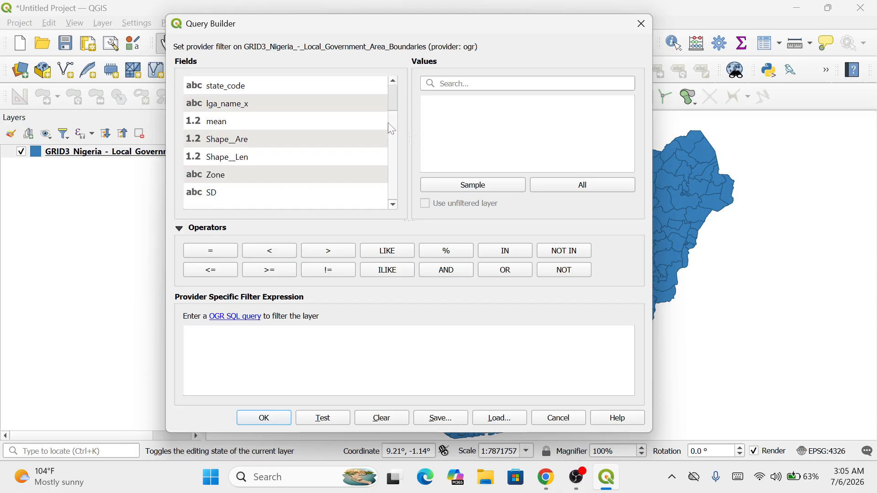
pyautogui.scroll(1, 393, 190)
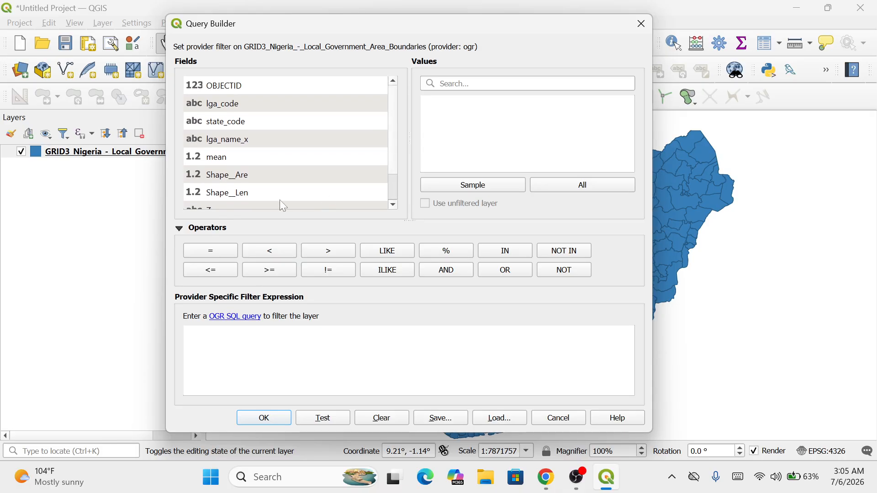
pyautogui.scroll(-1, 279, 194)
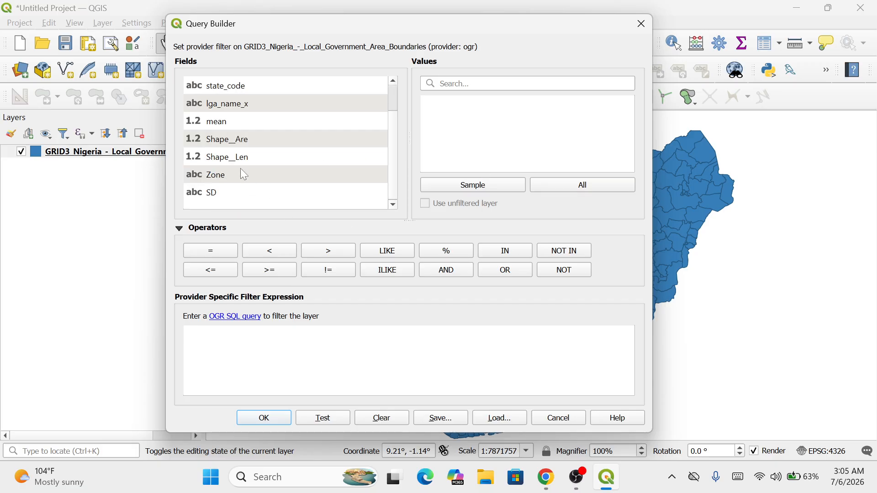
pyautogui.click(215, 179)
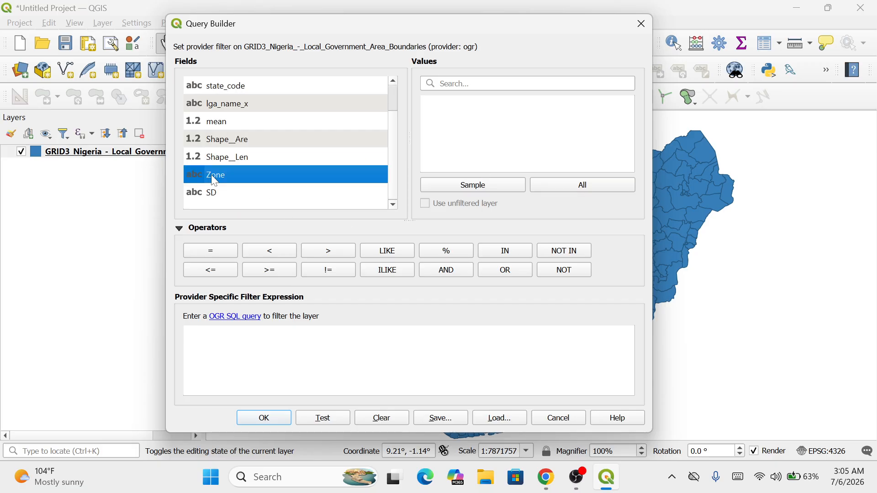
pyautogui.click(485, 185)
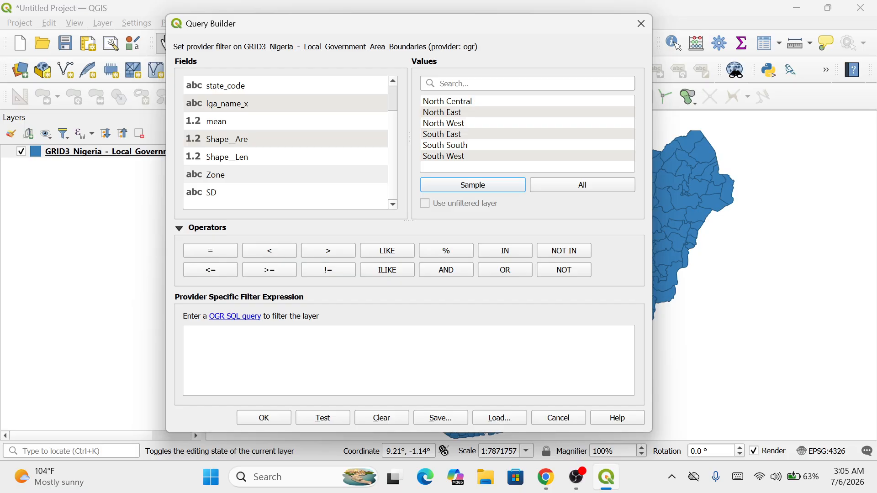
# Filter the layer with the expression "Zone" = 'North West' and apply it to the map.
pyautogui.click(320, 347)
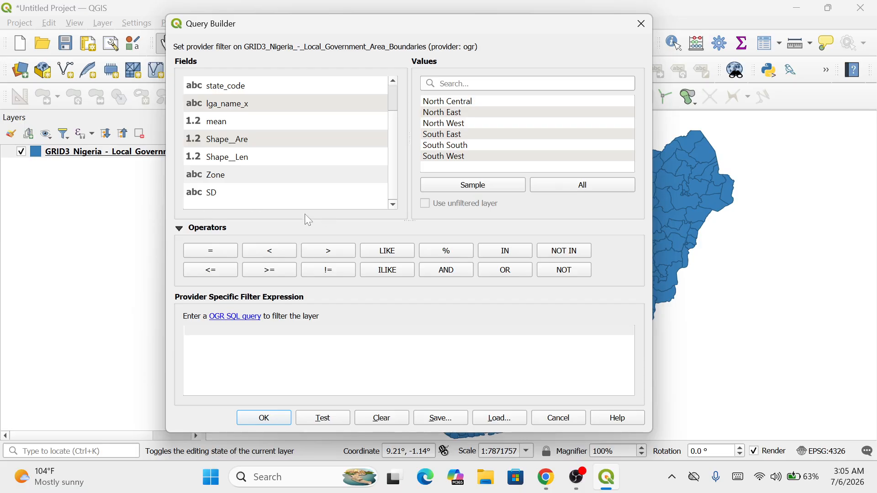
pyautogui.doubleClick(215, 176)
pyautogui.doubleClick(445, 123)
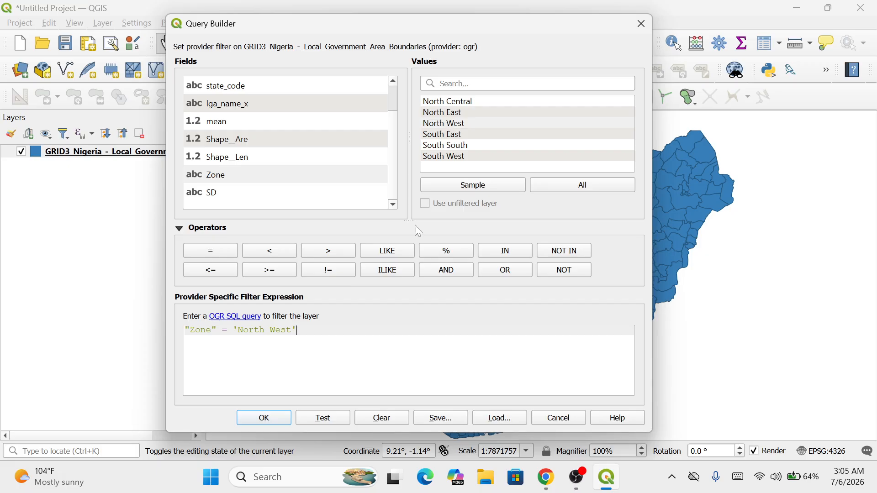
pyautogui.click(264, 423)
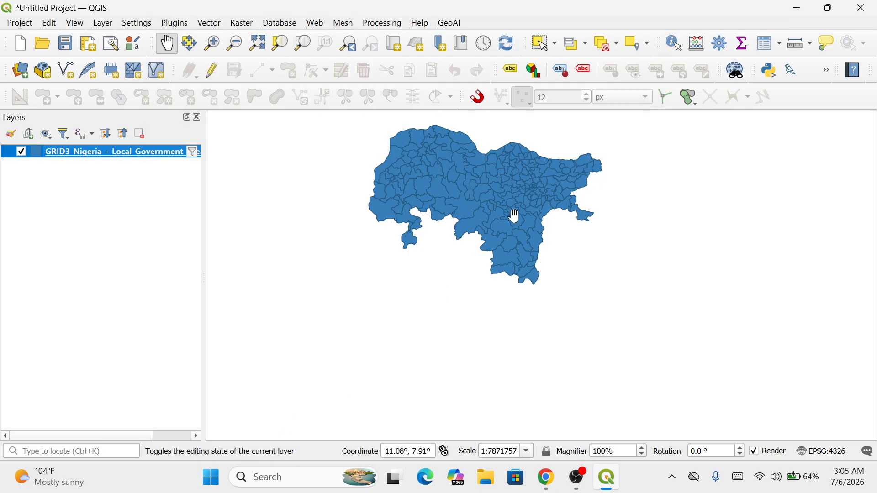
pyautogui.moveTo(512, 215); pyautogui.dragTo(533, 327)
pyautogui.moveTo(553, 248); pyautogui.dragTo(544, 269)
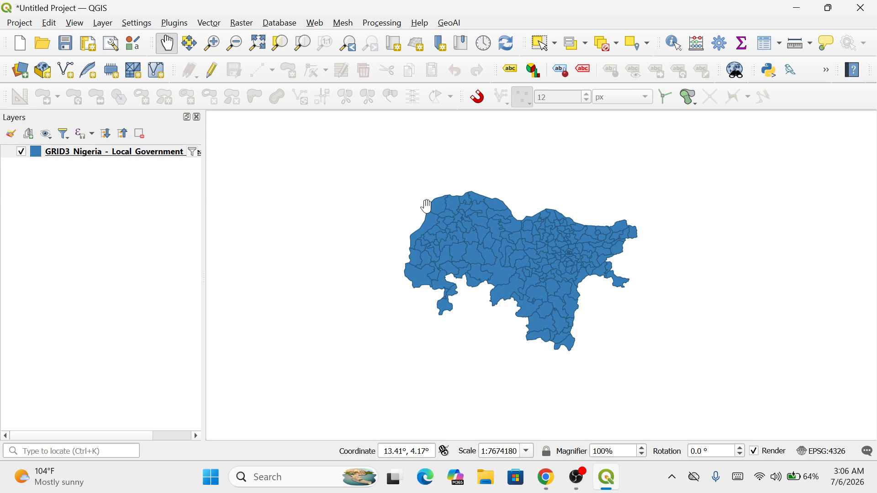
# Clear the North West zone filter from the layer so that all local government areas are displayed.
pyautogui.rightClick(137, 154)
pyautogui.click(186, 372)
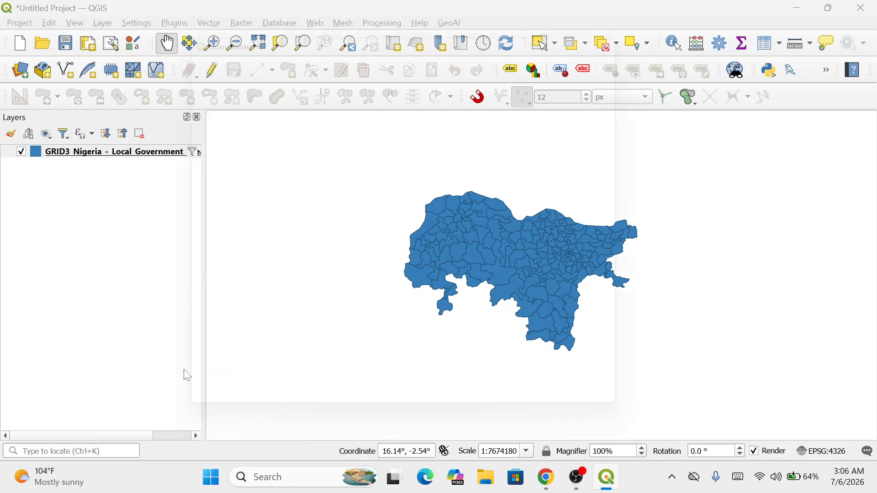
pyautogui.click(378, 420)
pyautogui.click(265, 418)
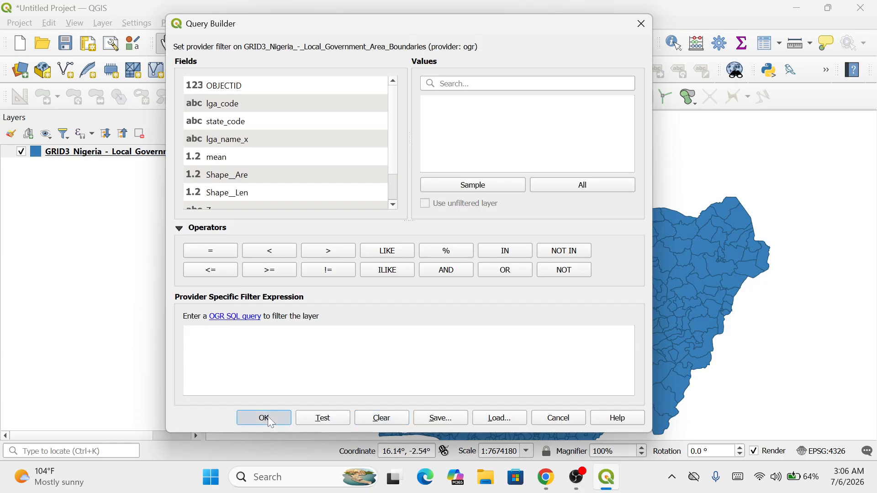
pyautogui.moveTo(728, 268); pyautogui.dragTo(483, 282)
pyautogui.scroll(-1, 576, 286)
pyautogui.scroll(-1, 577, 286)
pyautogui.scroll(3, 554, 297)
pyautogui.scroll(-1, 607, 248)
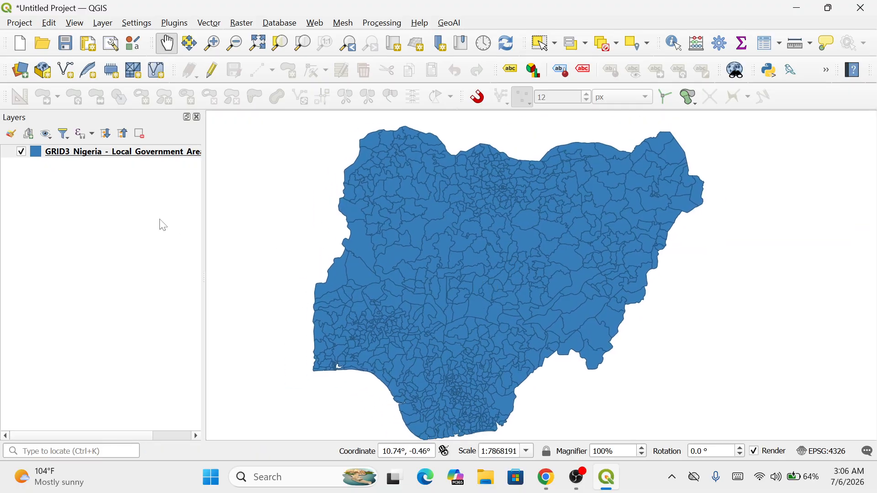
# Reopen the unfiltered layer's filter query builder and list the Zone field's sample values for a new expression.
pyautogui.rightClick(160, 155)
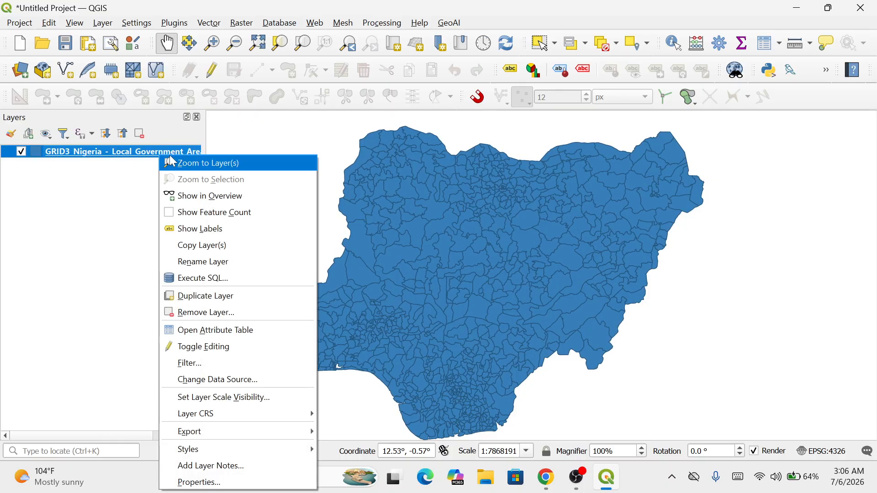
pyautogui.click(190, 363)
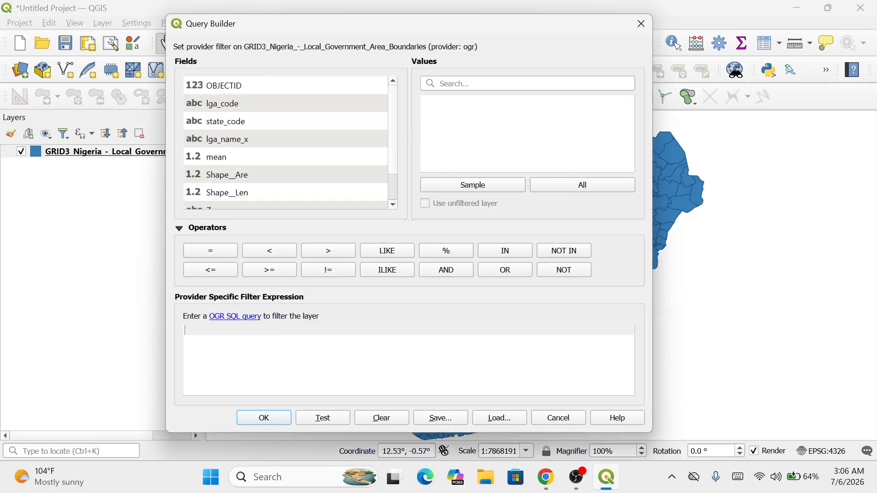
pyautogui.moveTo(379, 30); pyautogui.dragTo(395, 31)
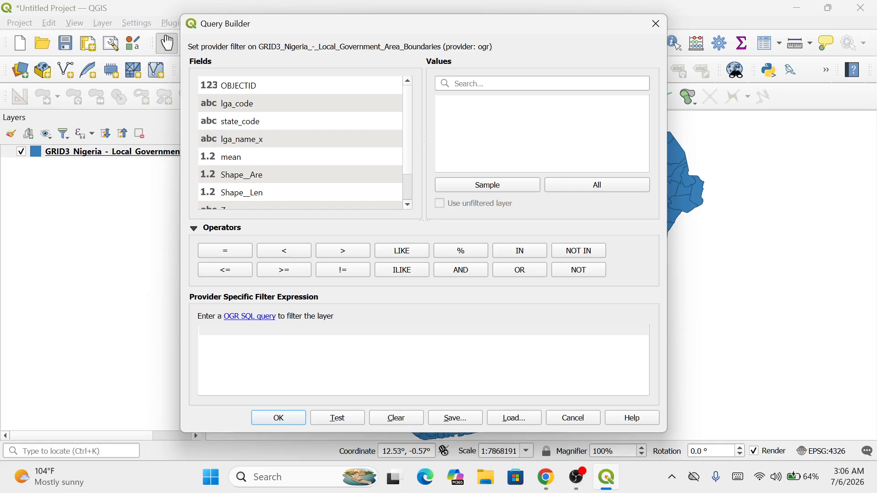
pyautogui.scroll(-1, 287, 128)
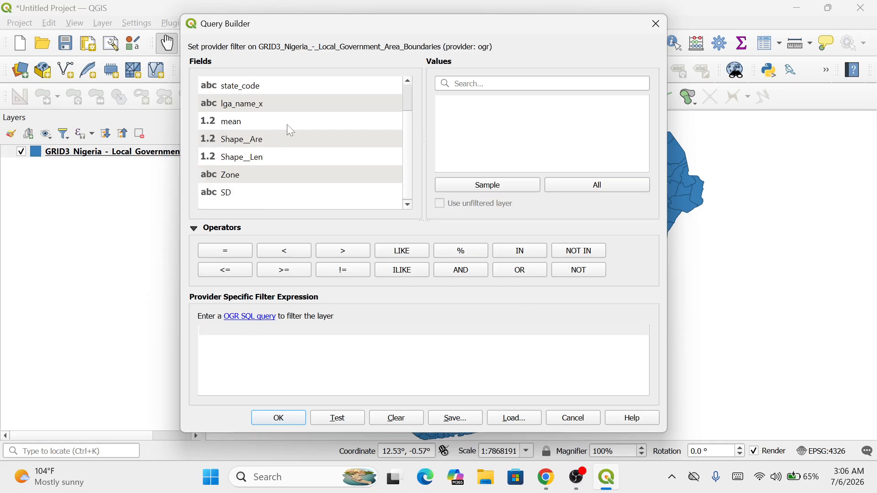
pyautogui.click(231, 180)
pyautogui.click(477, 184)
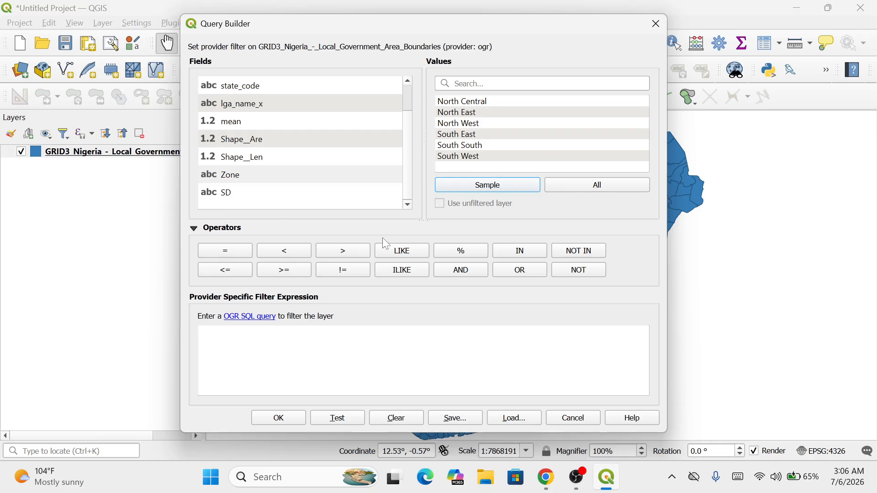
# Enter "Zone" = 'North East' as the first condition of the layer's filter expression.
pyautogui.doubleClick(231, 176)
pyautogui.click(233, 259)
pyautogui.click(232, 259)
pyautogui.press('BackSpace')
pyautogui.press('BackSpace')
pyautogui.press('BackSpace')
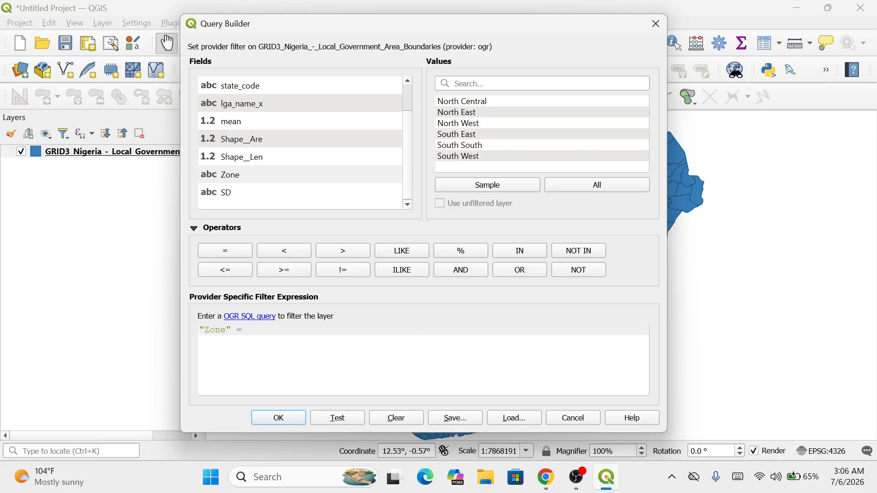
pyautogui.doubleClick(470, 113)
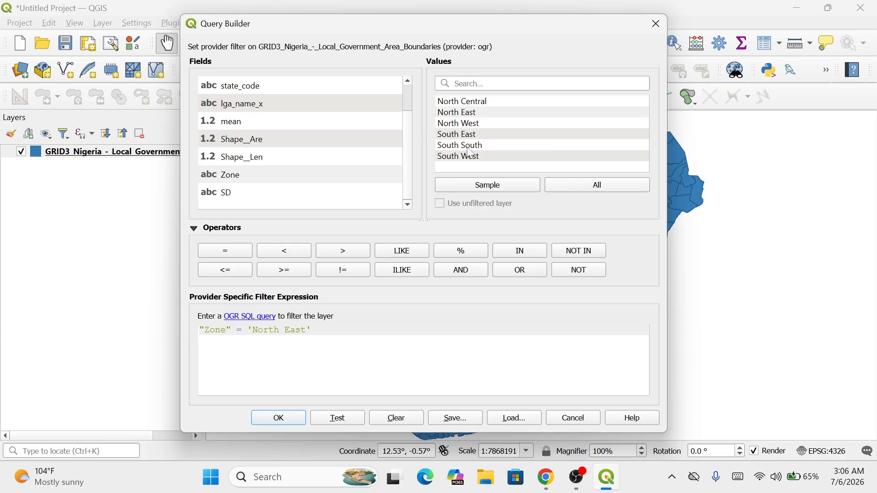
# Extend the filter expression with OR "Zone" = 'South South' and apply it to the layer.
pyautogui.click(525, 272)
pyautogui.doubleClick(233, 177)
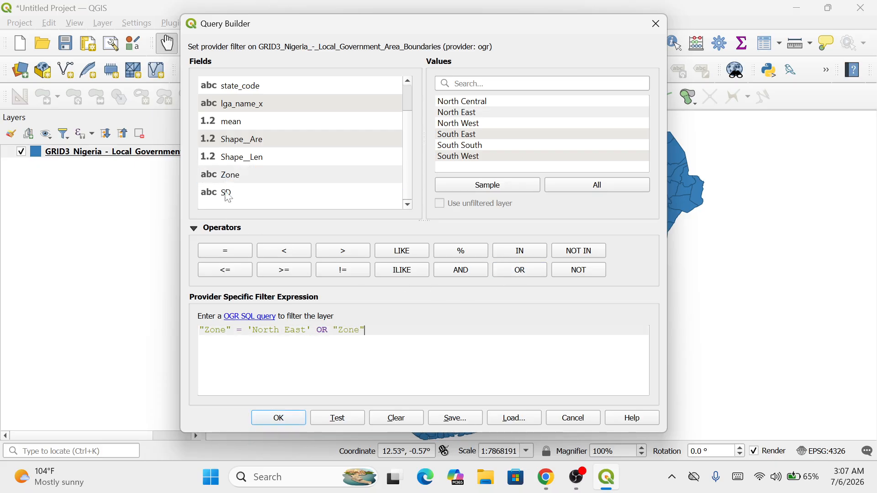
pyautogui.click(228, 256)
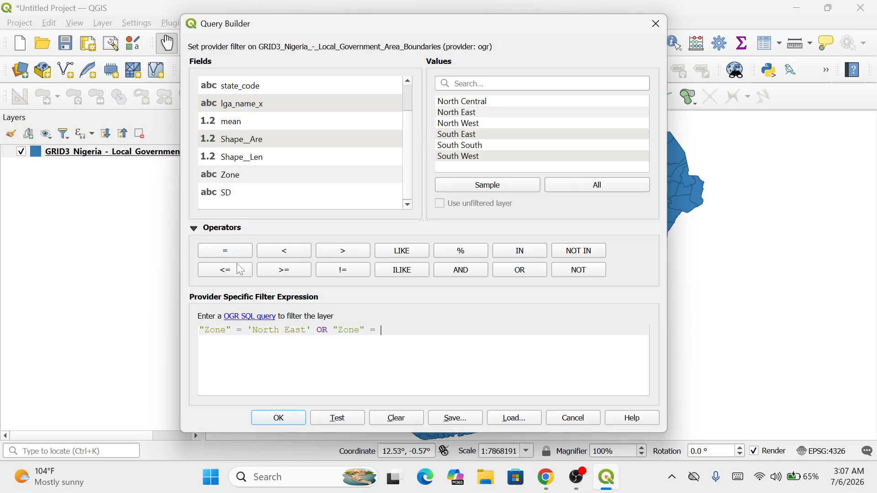
pyautogui.doubleClick(470, 145)
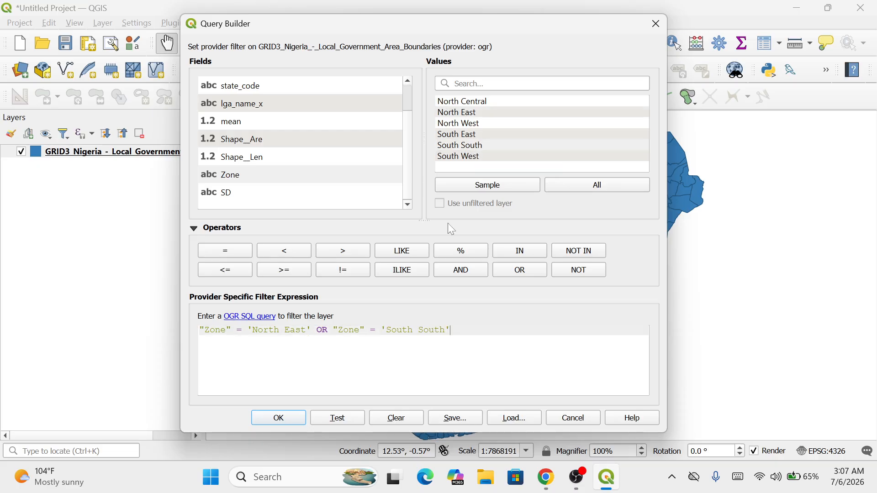
pyautogui.click(279, 419)
pyautogui.moveTo(503, 320)
pyautogui.mouseDown()
pyautogui.moveTo(508, 337)
pyautogui.moveTo(464, 249)
pyautogui.mouseUp()
pyautogui.scroll(-2, 480, 250)
pyautogui.scroll(1, 499, 276)
pyautogui.moveTo(535, 198); pyautogui.dragTo(549, 300)
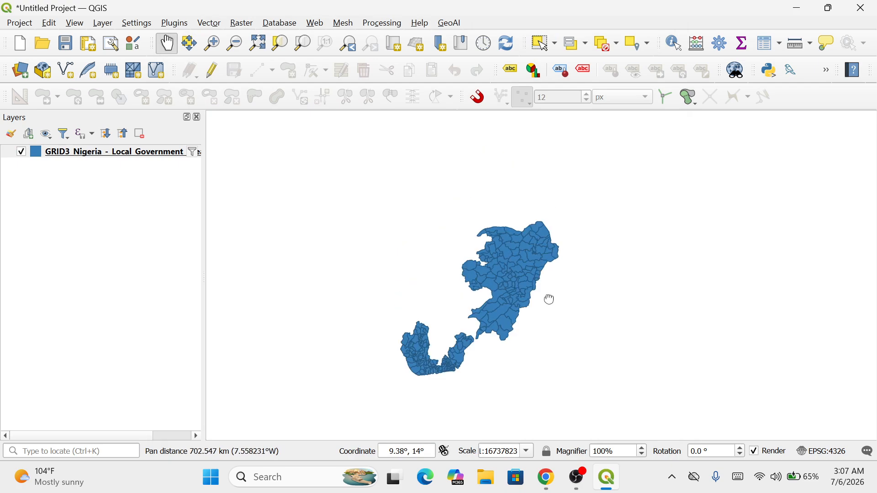
pyautogui.moveTo(498, 374); pyautogui.dragTo(550, 301)
pyautogui.scroll(2, 546, 305)
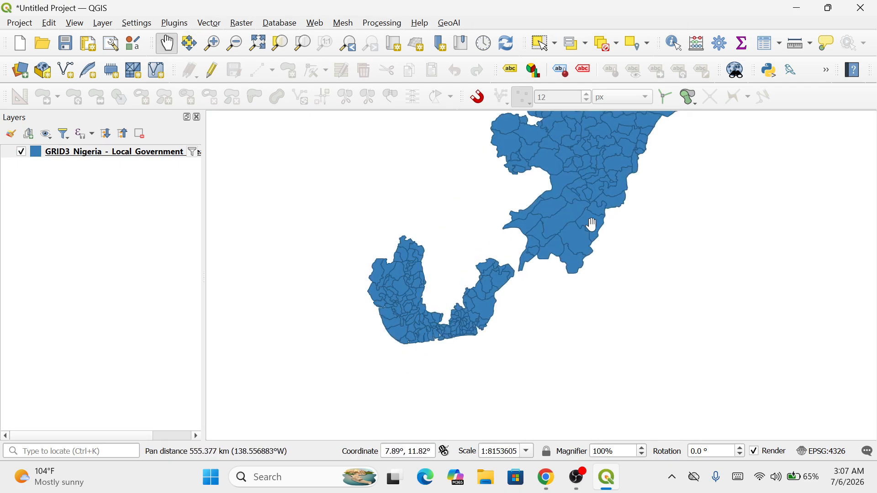
pyautogui.moveTo(592, 224); pyautogui.dragTo(586, 290)
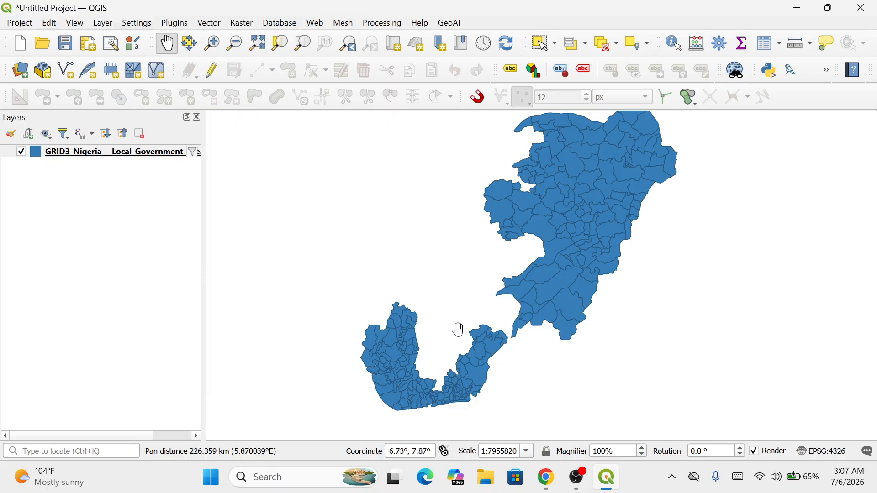
# Clear the combined North East or South South zone filter and apply the empty expression to the layer.
pyautogui.rightClick(162, 154)
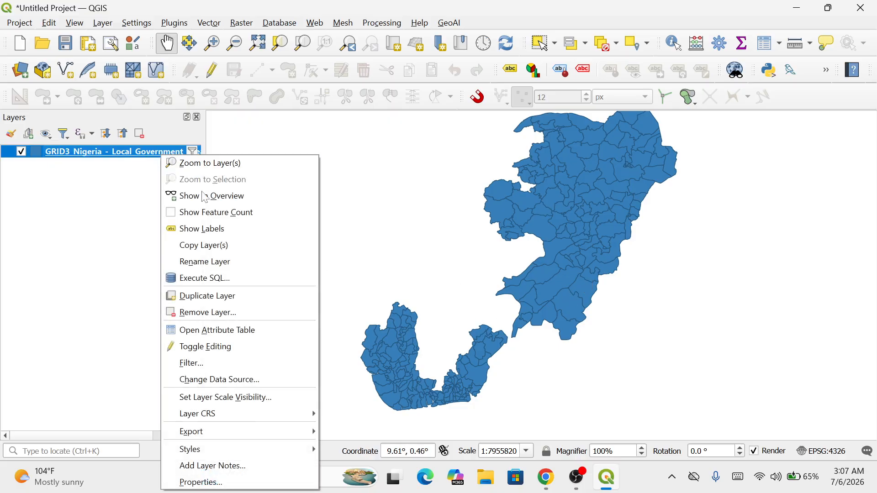
pyautogui.click(196, 364)
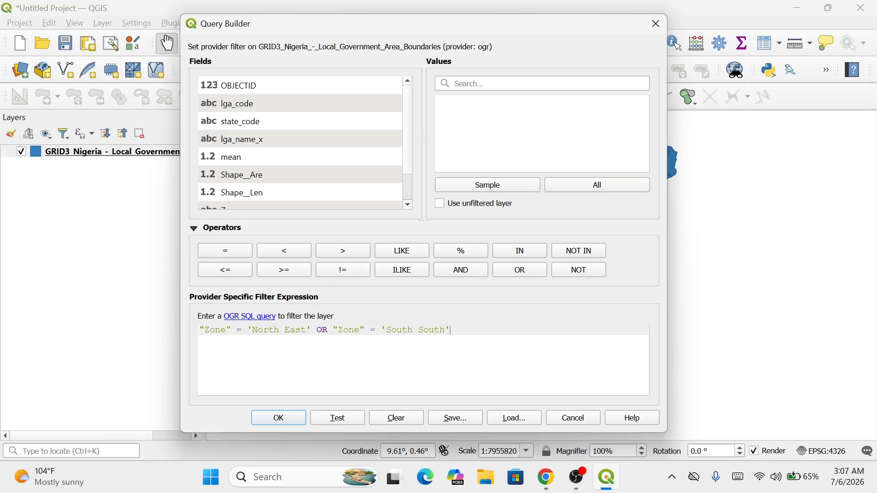
pyautogui.moveTo(253, 330); pyautogui.dragTo(291, 329)
pyautogui.moveTo(392, 330); pyautogui.dragTo(429, 329)
pyautogui.click(446, 329)
pyautogui.click(391, 418)
pyautogui.click(277, 419)
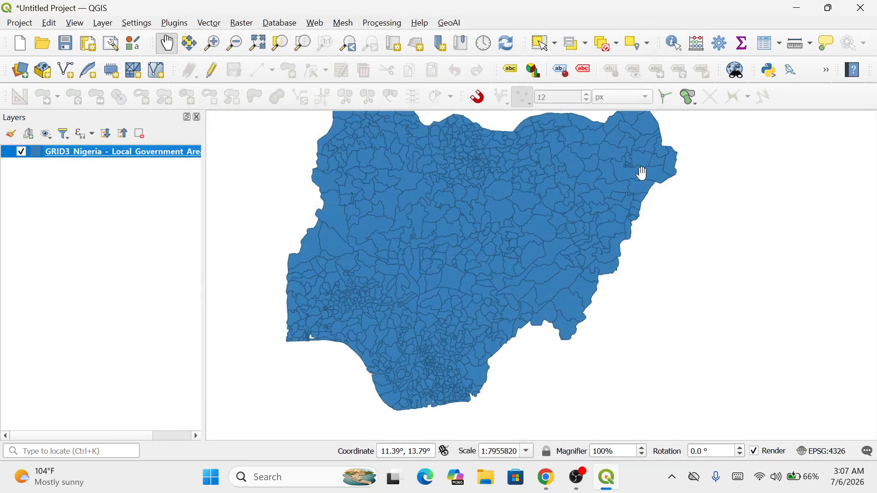
# Open the layer's filter query builder again and list the Zone field's sample values.
pyautogui.rightClick(185, 156)
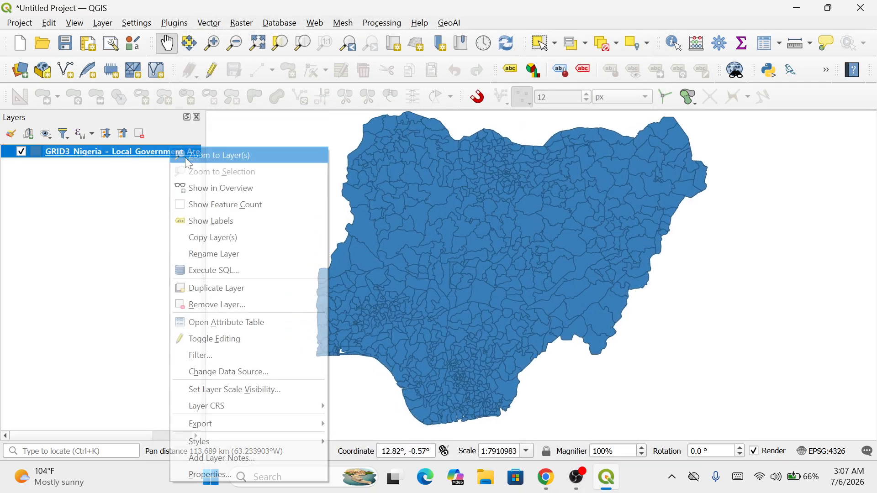
pyautogui.click(201, 355)
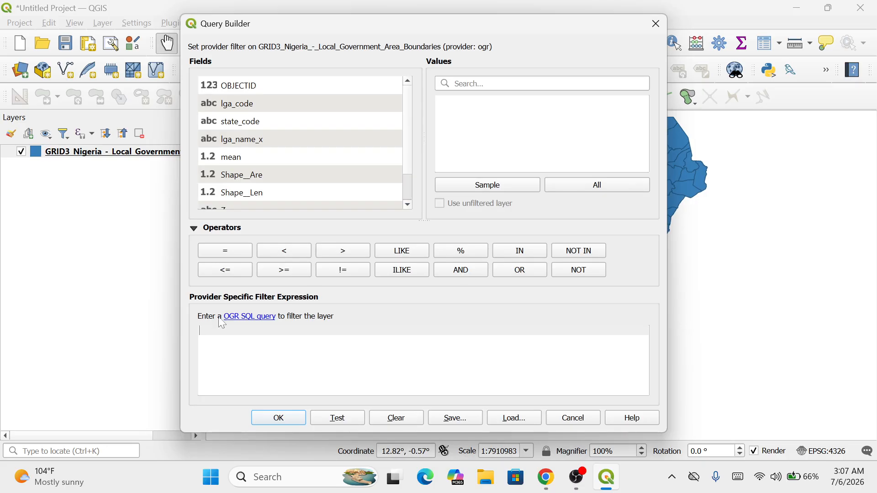
pyautogui.scroll(-1, 246, 192)
pyautogui.click(241, 180)
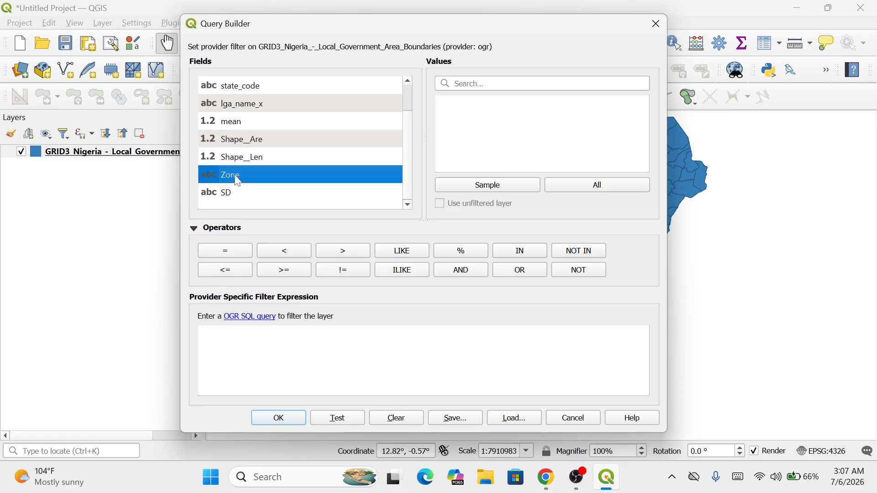
pyautogui.click(487, 185)
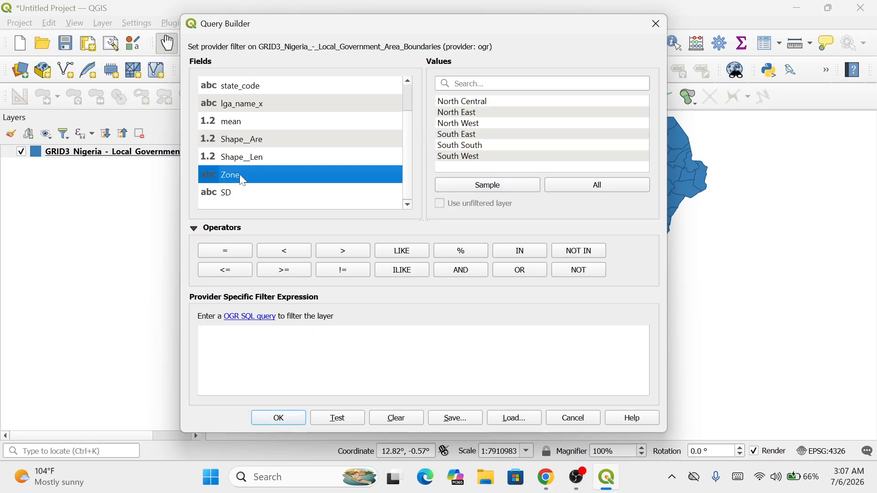
# Enter "Zone" IN ('North West','North Central') as the layer's filter expression.
pyautogui.doubleClick(240, 177)
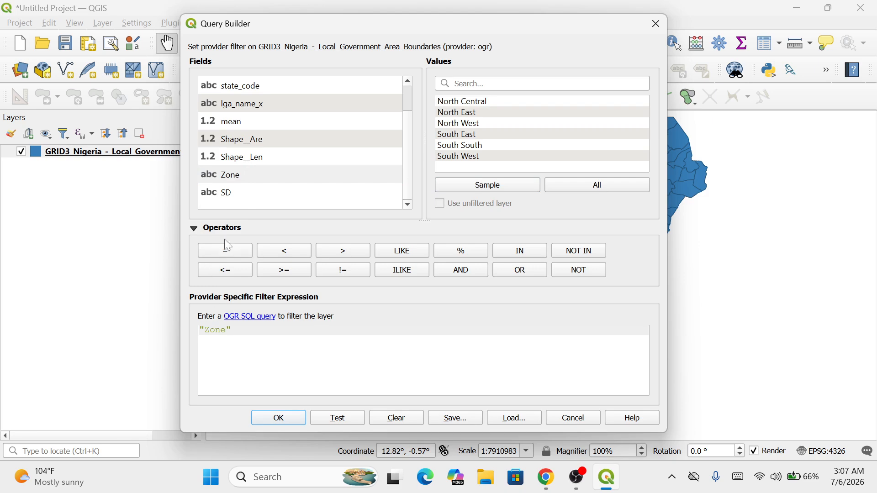
pyautogui.click(530, 249)
pyautogui.write('(')
pyautogui.click(467, 127)
pyautogui.doubleClick(467, 127)
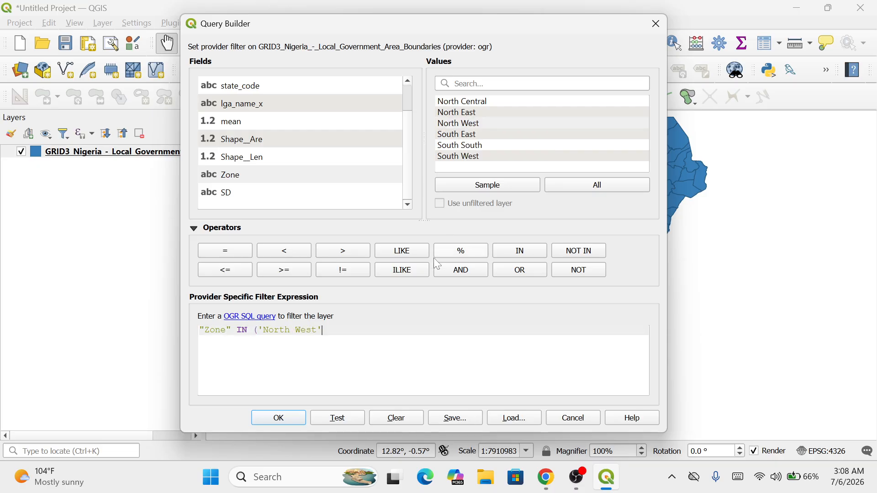
pyautogui.write(',')
pyautogui.doubleClick(466, 101)
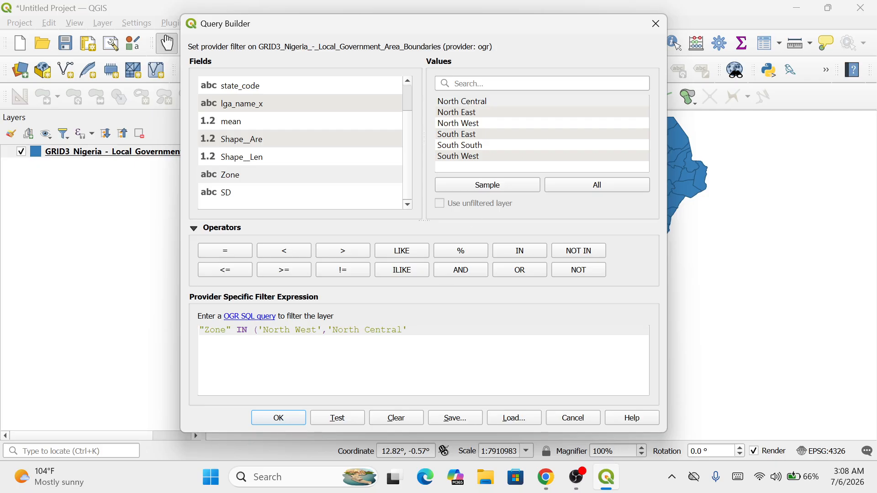
pyautogui.write(')')
# Apply the two-zone IN expression to the layer and examine the filtered areas on the map.
pyautogui.click(232, 331)
pyautogui.moveTo(225, 330); pyautogui.dragTo(199, 331)
pyautogui.click(413, 330)
pyautogui.moveTo(263, 330); pyautogui.dragTo(364, 330)
pyautogui.click(281, 418)
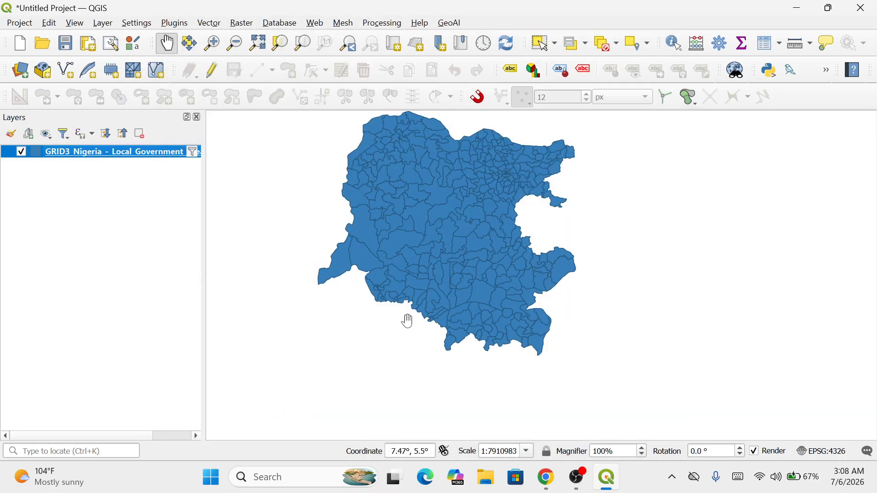
pyautogui.scroll(-2, 495, 254)
pyautogui.scroll(3, 473, 325)
pyautogui.moveTo(502, 256); pyautogui.dragTo(434, 430)
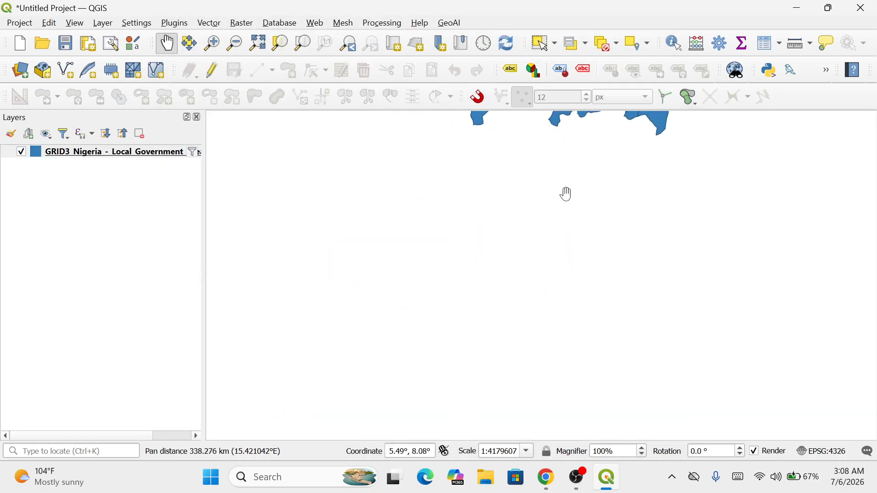
pyautogui.moveTo(566, 193); pyautogui.dragTo(458, 386)
pyautogui.moveTo(490, 264); pyautogui.dragTo(495, 323)
pyautogui.scroll(-1, 495, 323)
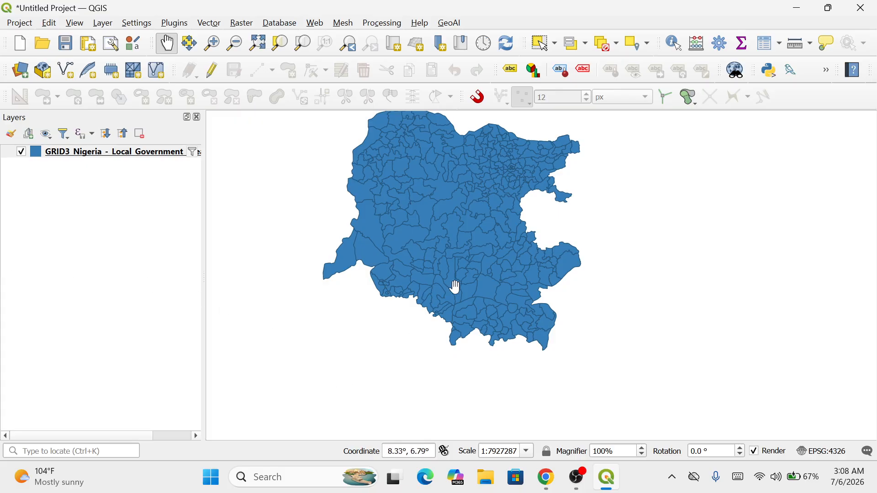
pyautogui.moveTo(456, 290); pyautogui.dragTo(481, 339)
# Reopen the layer's filter query builder and clear the North West and North Central IN expression.
pyautogui.rightClick(162, 152)
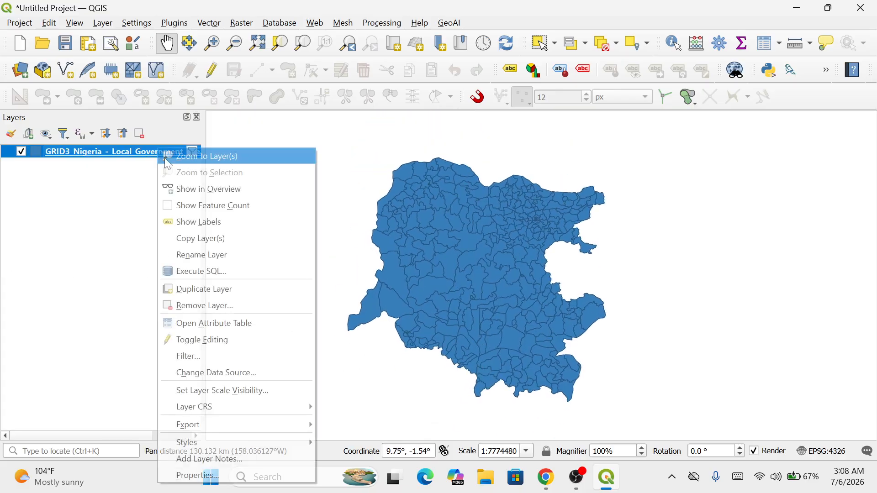
pyautogui.click(203, 359)
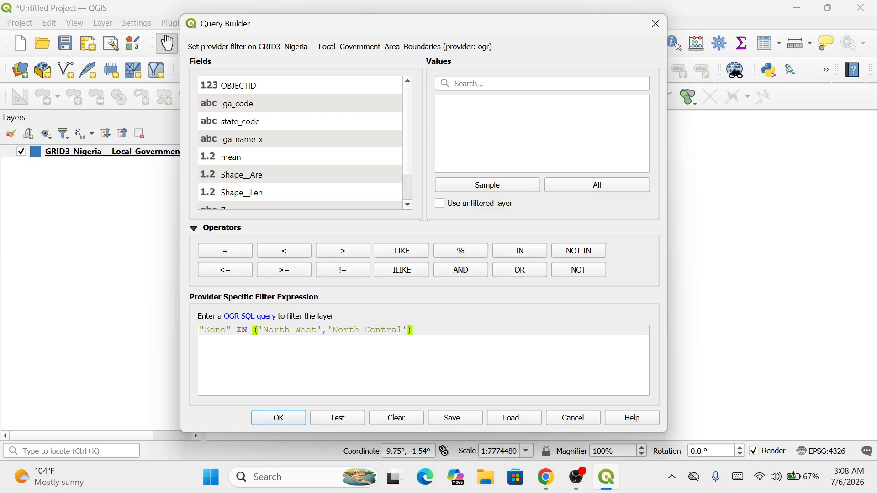
pyautogui.click(396, 423)
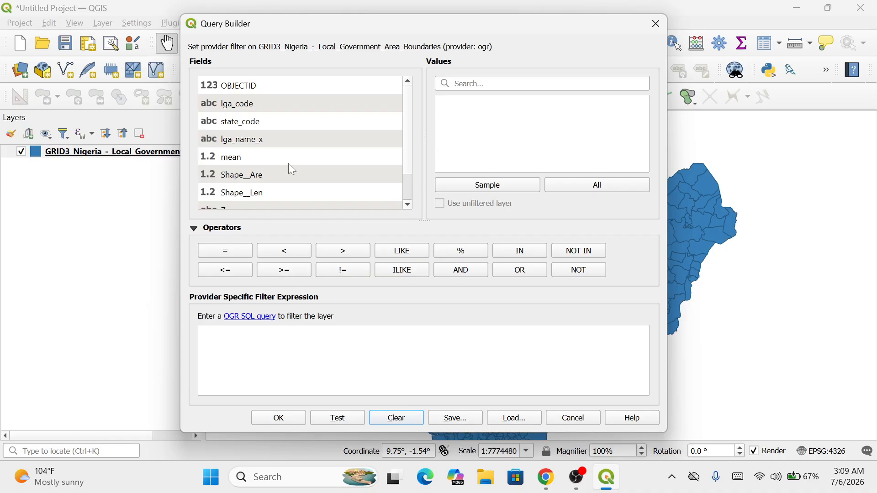
# List the Zone field's sample values and enter "Zone" = 'North Central' as the first condition of the filter expression.
pyautogui.scroll(-1, 286, 165)
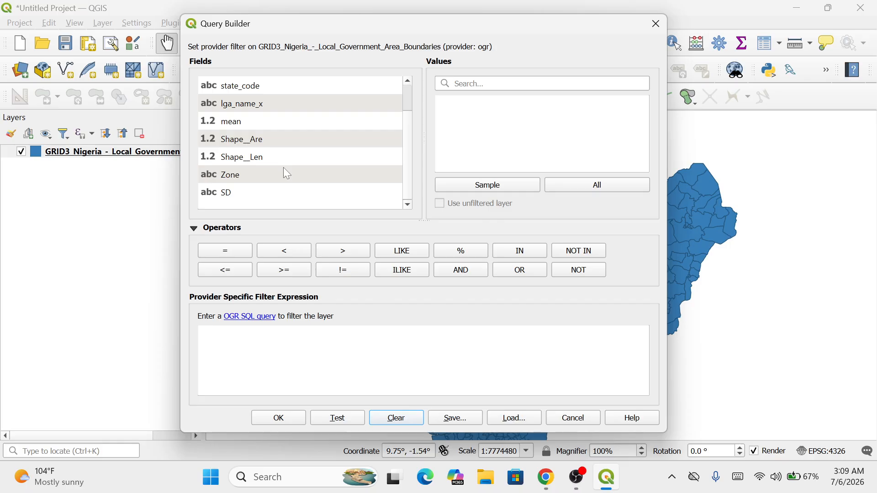
pyautogui.click(232, 178)
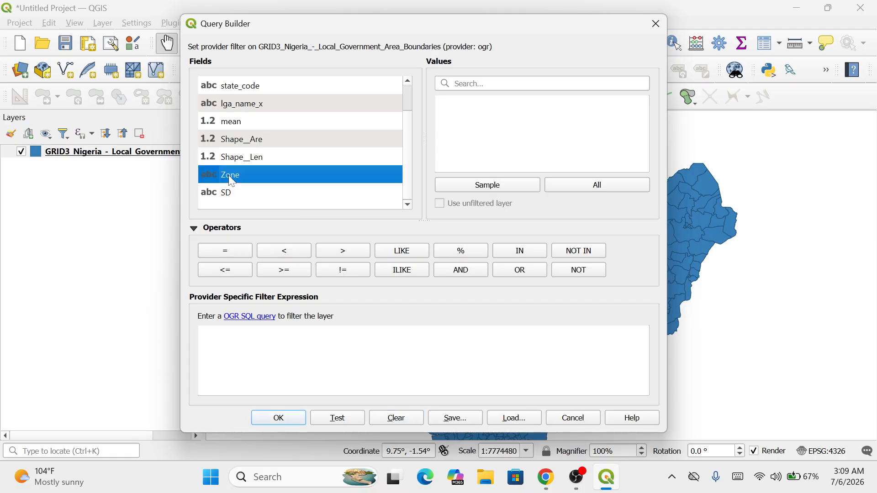
pyautogui.click(468, 185)
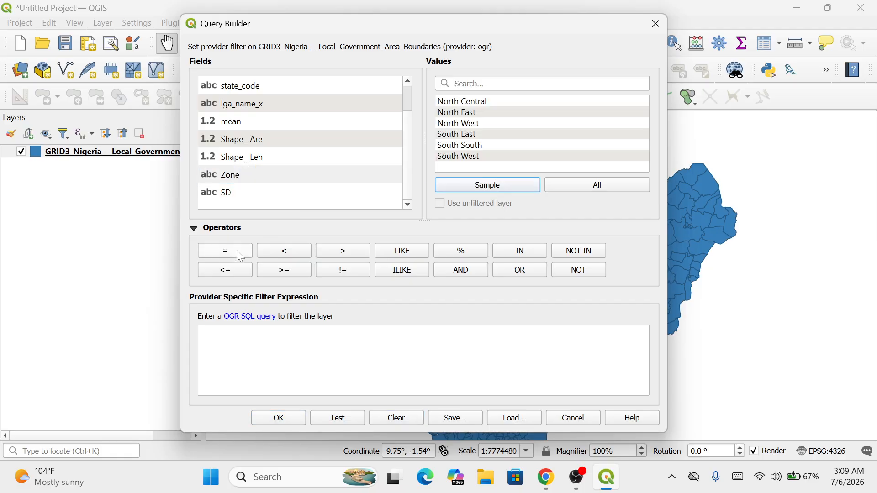
pyautogui.doubleClick(228, 176)
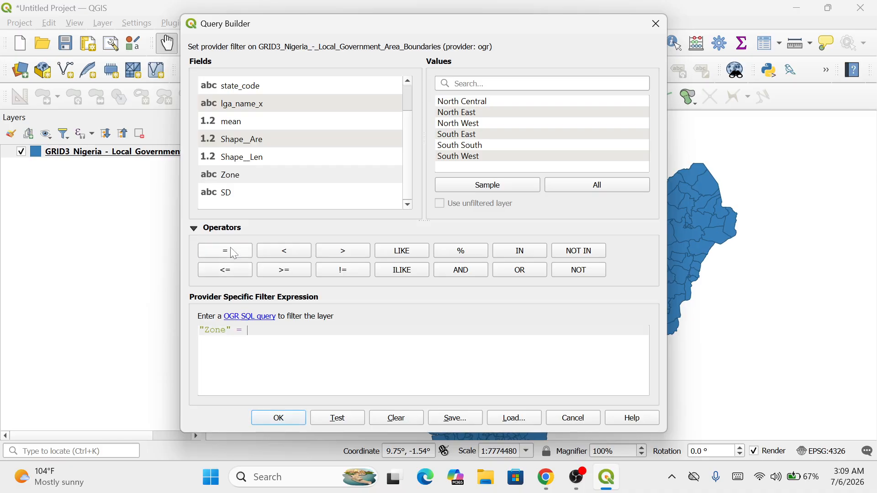
pyautogui.click(476, 104)
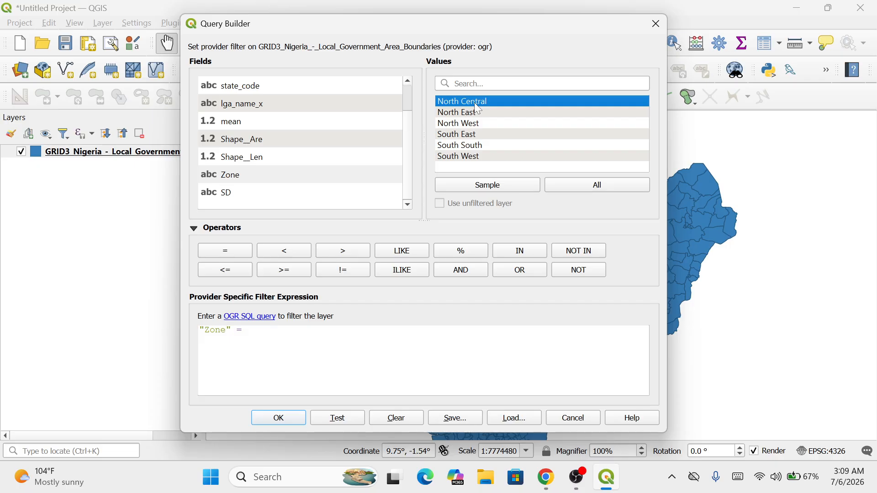
pyautogui.doubleClick(476, 105)
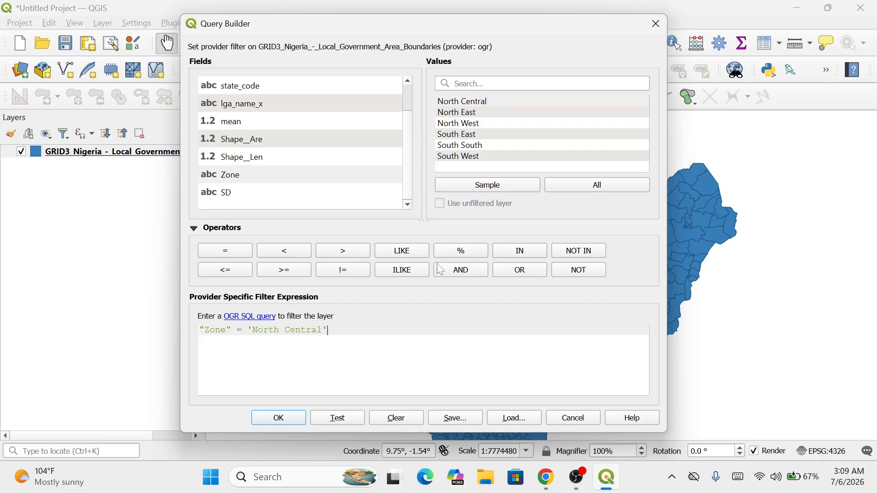
# Try to extend the filter expression with AND "SD" 'Abia Central' and apply it to the layer.
pyautogui.click(470, 271)
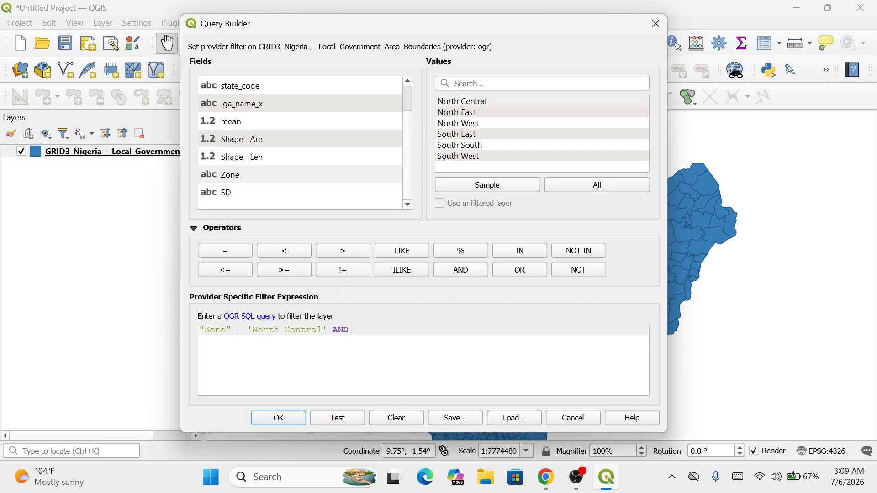
pyautogui.doubleClick(225, 193)
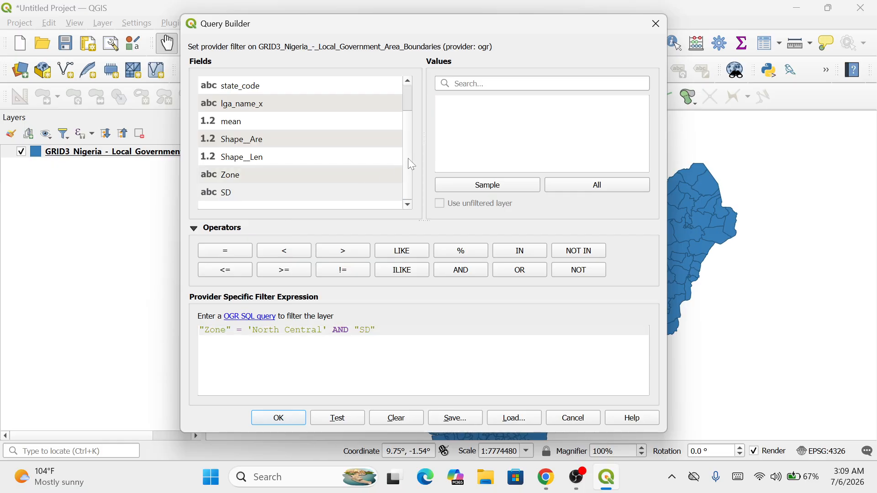
pyautogui.click(481, 187)
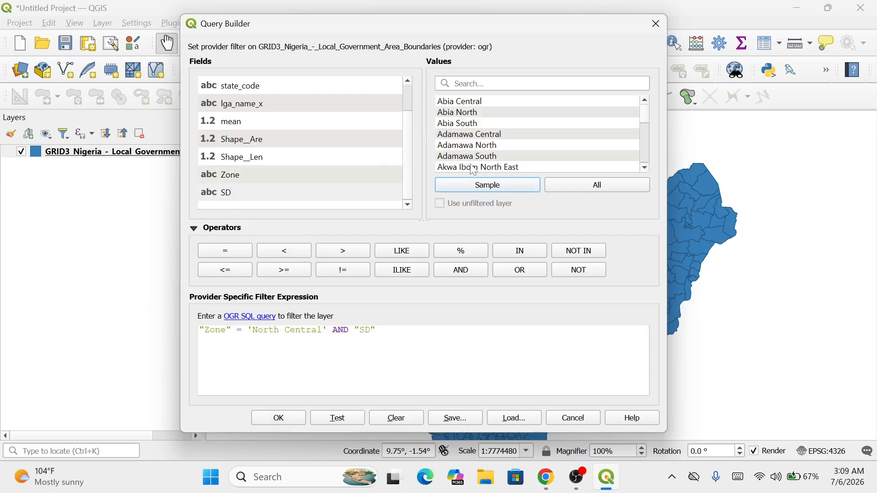
pyautogui.doubleClick(471, 101)
pyautogui.click(280, 418)
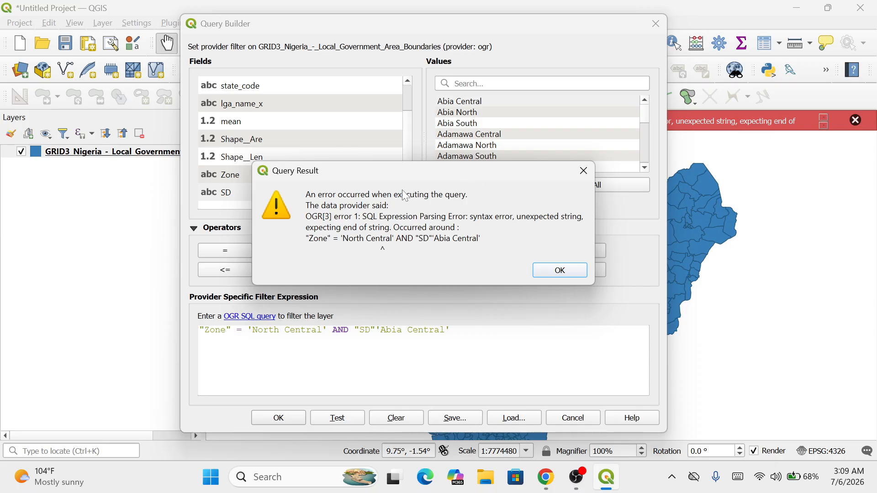
# Dismiss the query error message, discard the North Central and Abia Central expression, and close the query builder.
pyautogui.moveTo(462, 169); pyautogui.dragTo(521, 131)
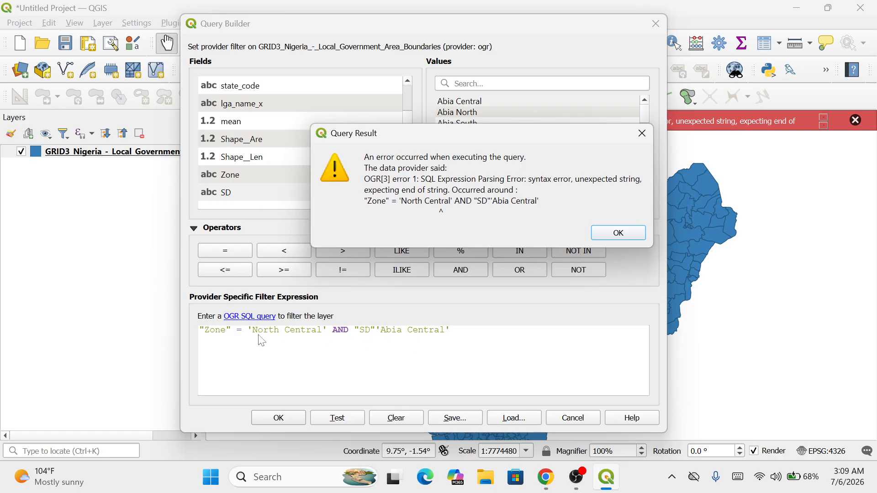
pyautogui.click(316, 332)
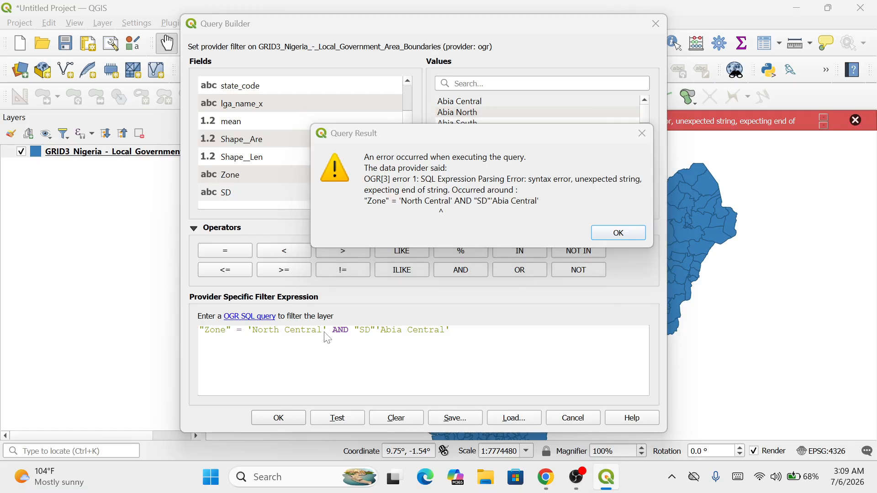
pyautogui.click(635, 232)
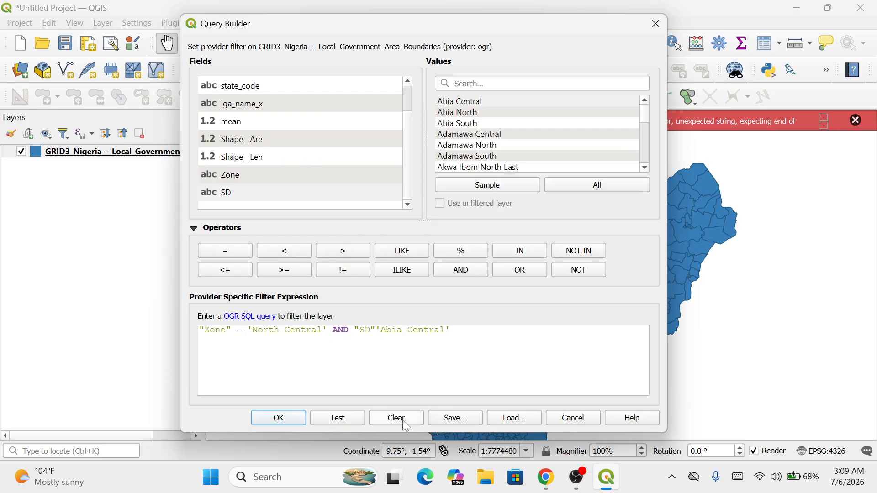
pyautogui.click(299, 420)
# Examine how the Zone and SD values pair up in the layer's attribute table, and close the table.
pyautogui.rightClick(127, 156)
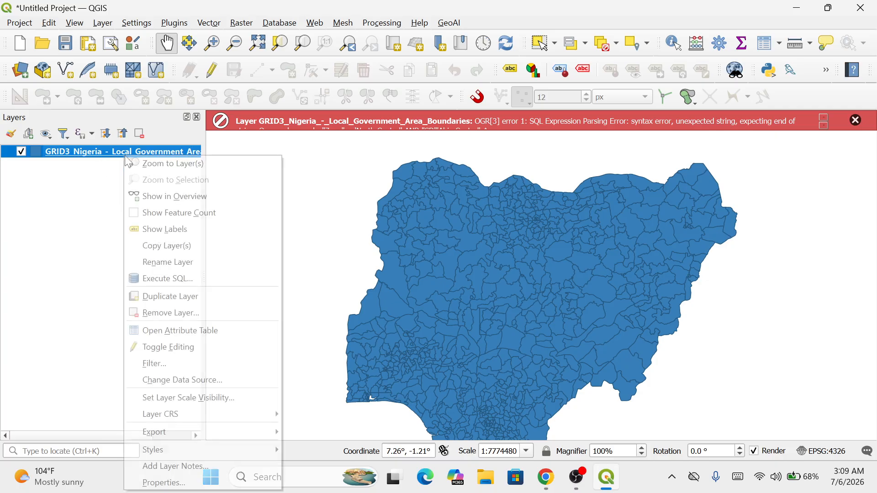
pyautogui.click(185, 331)
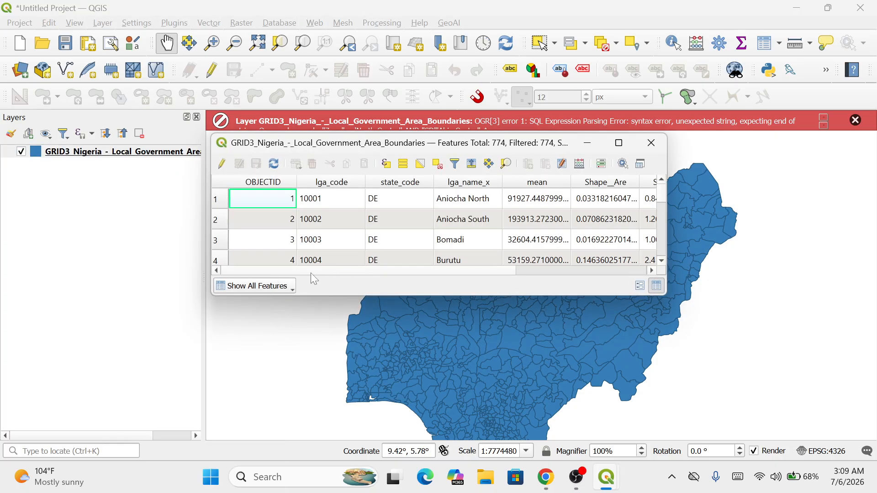
pyautogui.moveTo(497, 271); pyautogui.dragTo(630, 272)
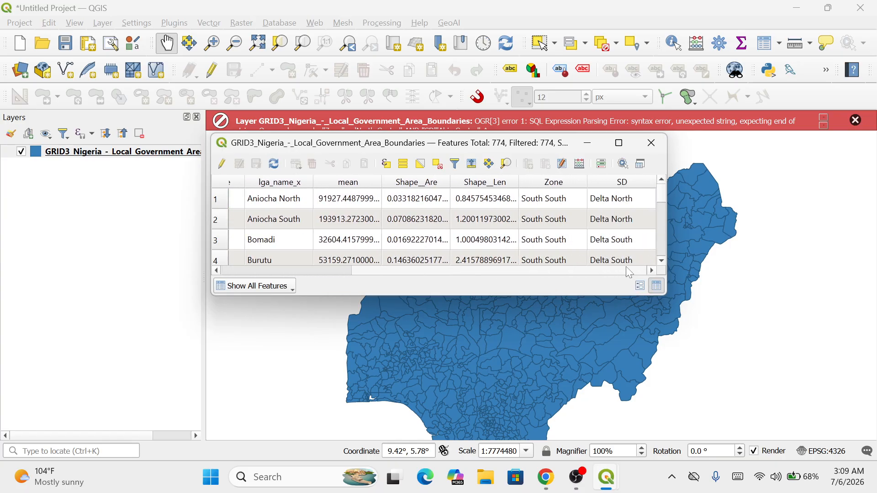
pyautogui.click(565, 200)
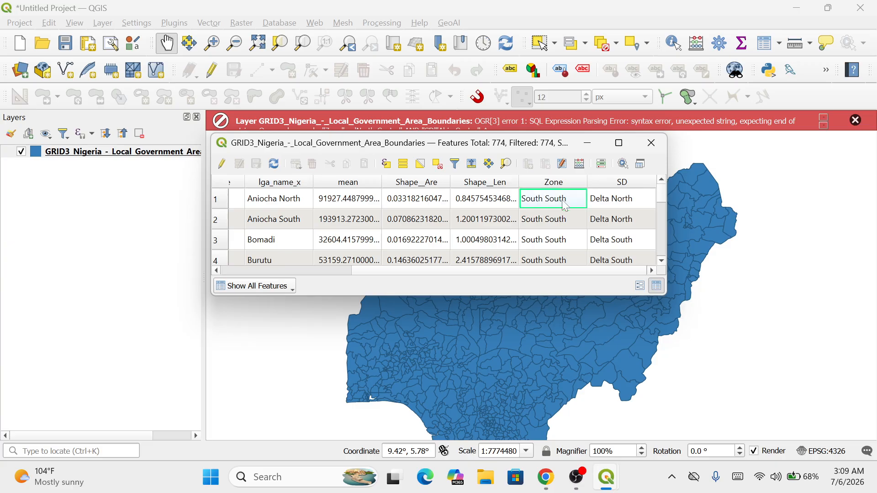
pyautogui.click(612, 202)
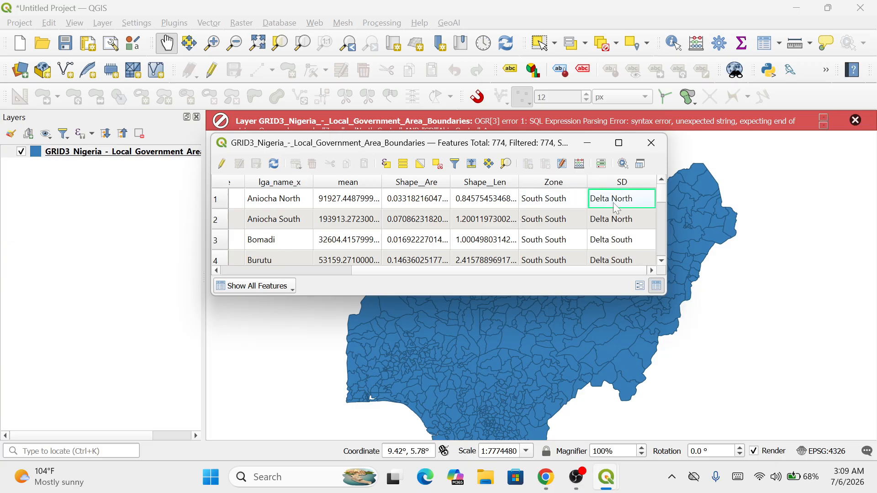
pyautogui.click(554, 204)
pyautogui.click(624, 199)
pyautogui.click(543, 201)
pyautogui.click(651, 143)
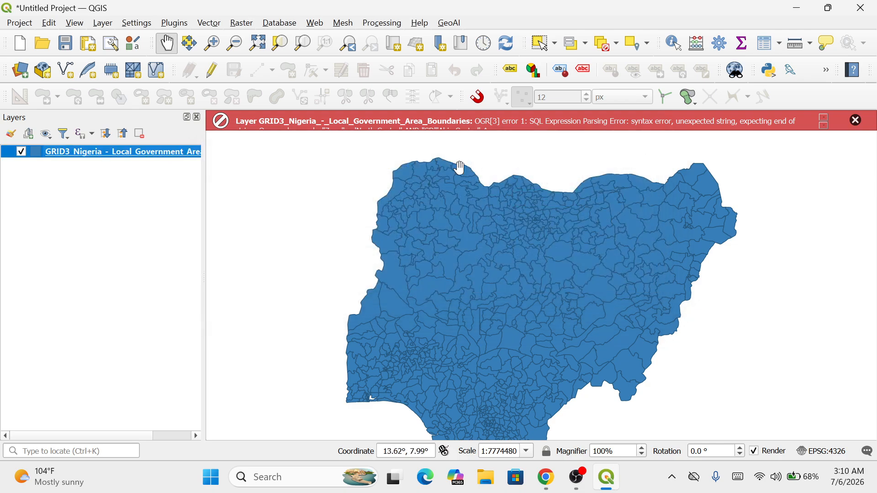
# Reopen the layer's filter query builder and list the Zone field's sample values for a corrected expression.
pyautogui.rightClick(153, 156)
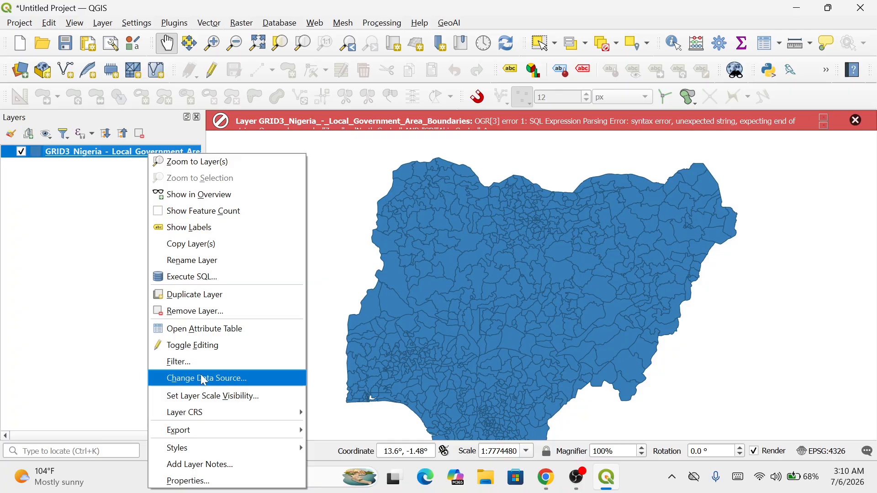
pyautogui.click(207, 370)
pyautogui.scroll(-1, 241, 183)
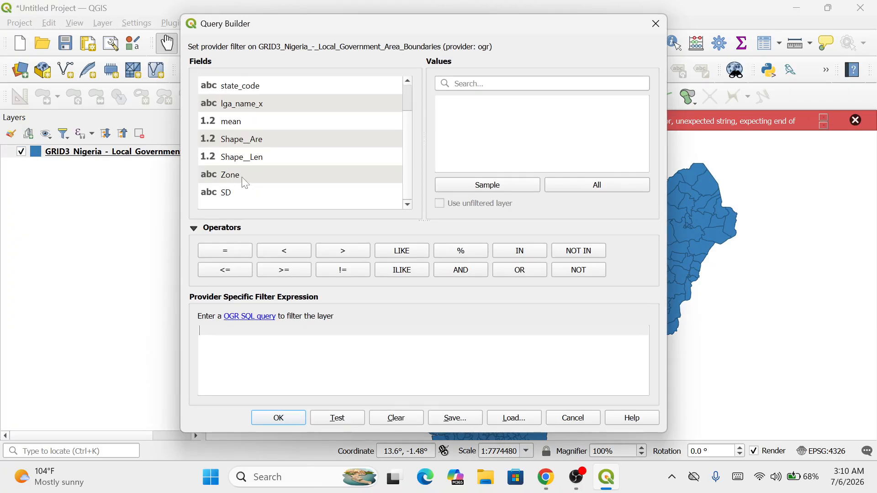
pyautogui.click(246, 182)
pyautogui.click(487, 185)
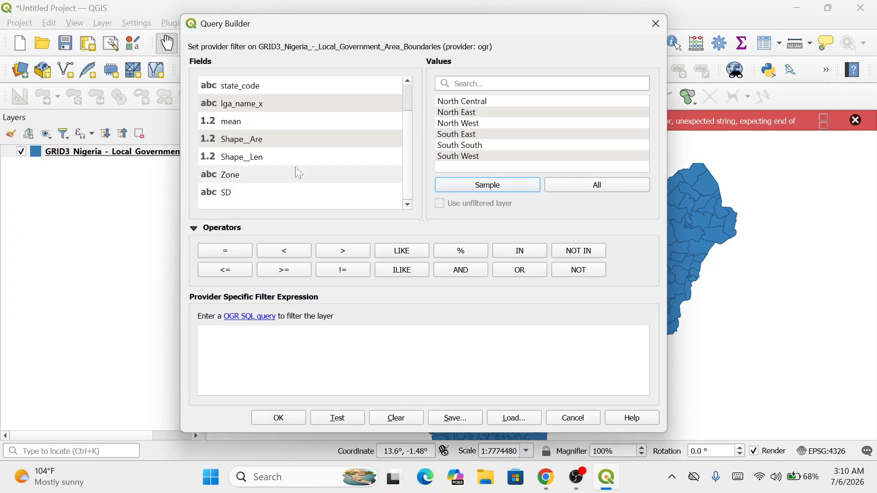
# Start the filter expression "Zone" = 'South South' AND "SD", and list sample values of the SD field.
pyautogui.doubleClick(231, 176)
pyautogui.click(226, 255)
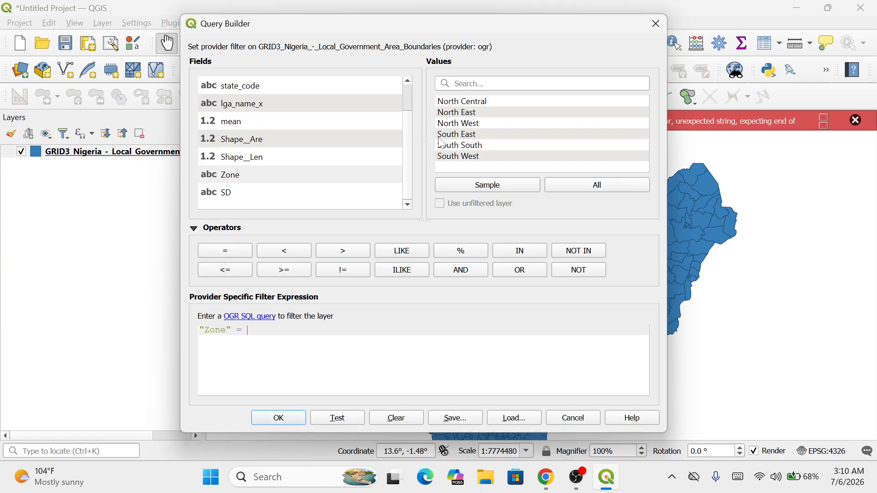
pyautogui.doubleClick(463, 146)
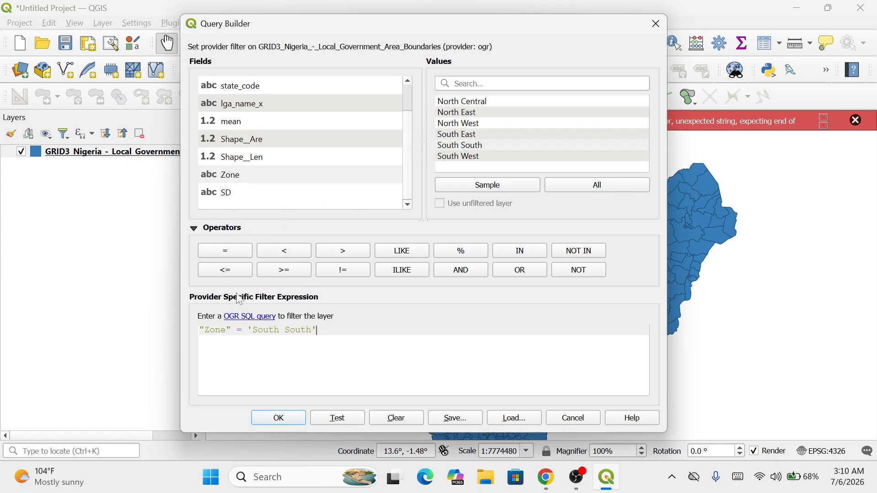
pyautogui.click(461, 270)
pyautogui.doubleClick(217, 192)
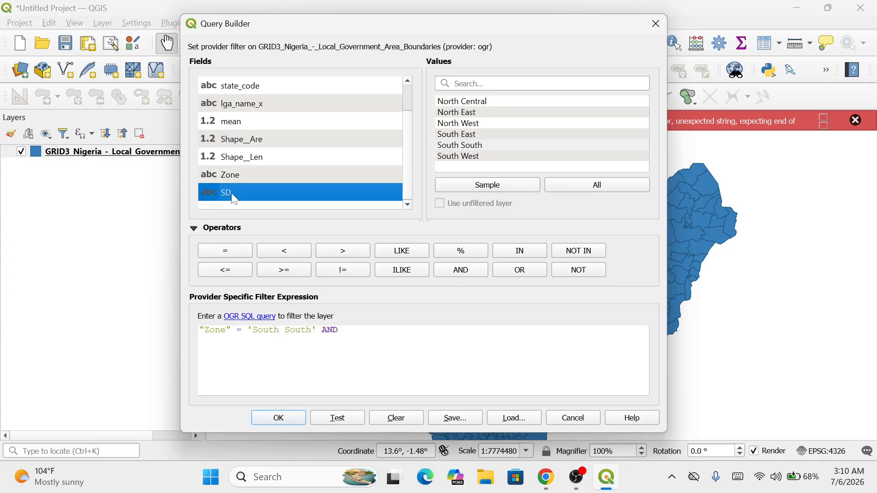
pyautogui.click(468, 184)
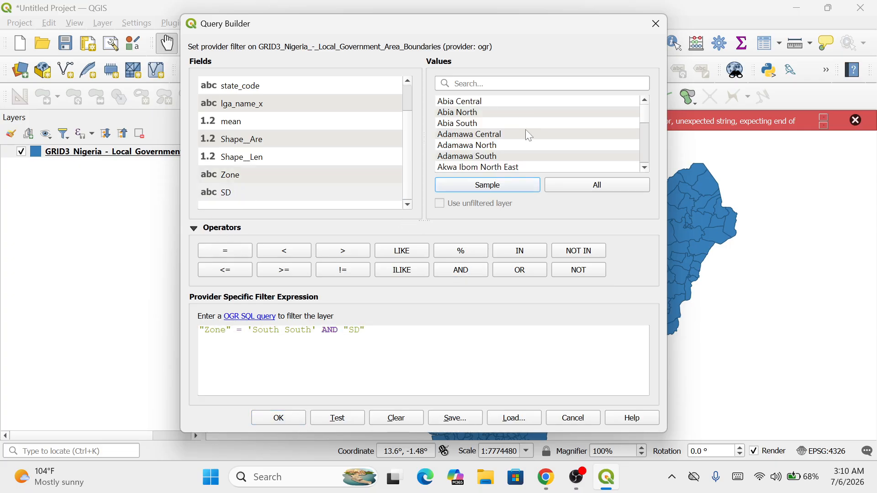
# Search the SD field's sample values for the Delta districts.
pyautogui.scroll(-1, 524, 131)
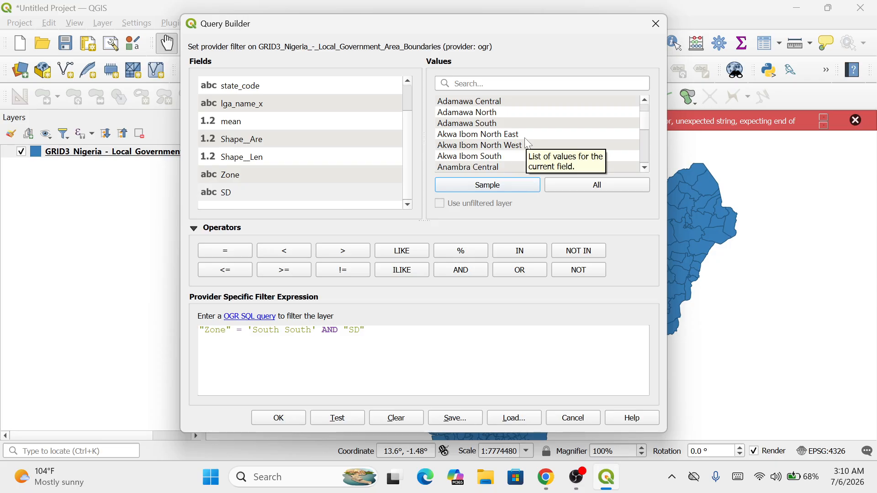
pyautogui.click(525, 83)
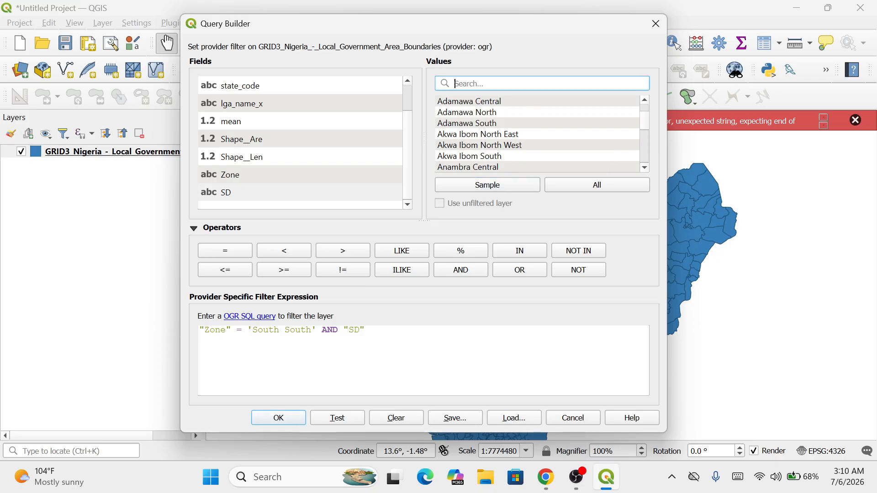
pyautogui.write('delt')
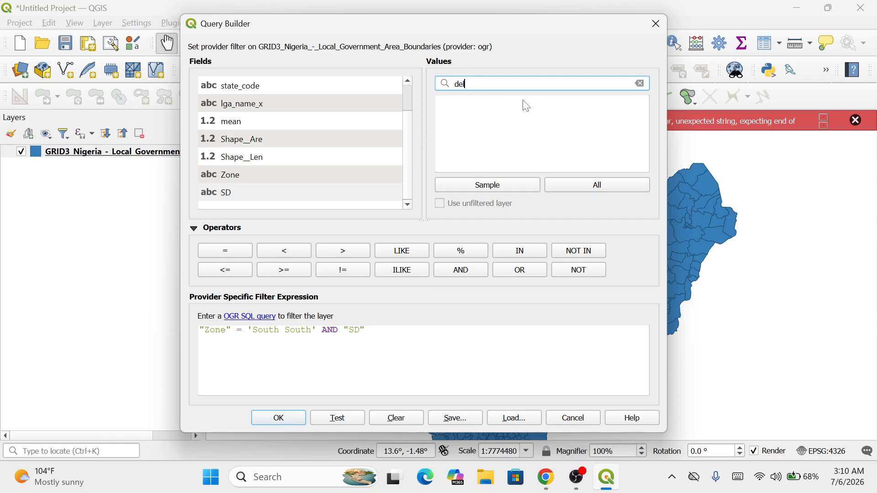
pyautogui.press('BackSpace')
pyautogui.press('BackSpace')
pyautogui.press('BackSpace')
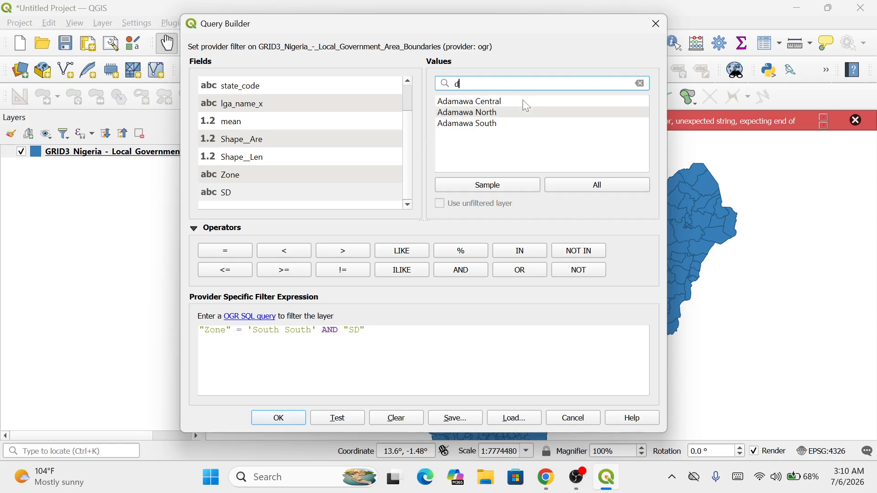
pyautogui.press('BackSpace')
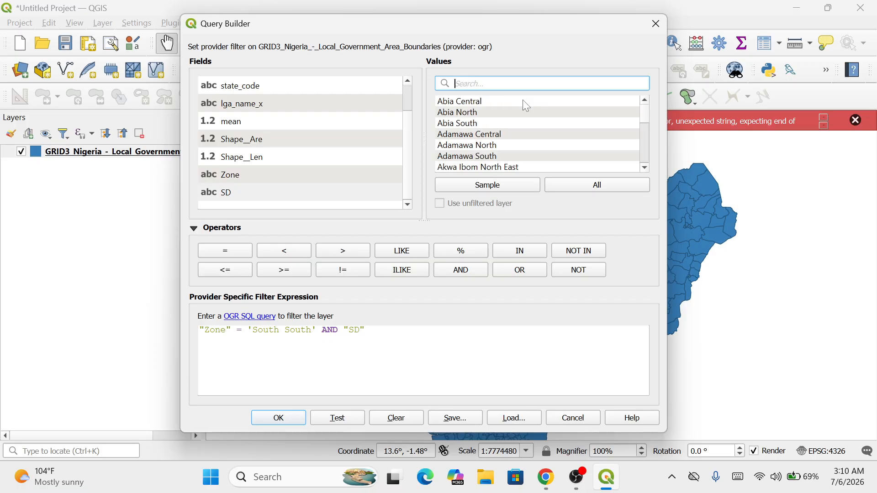
pyautogui.write('d')
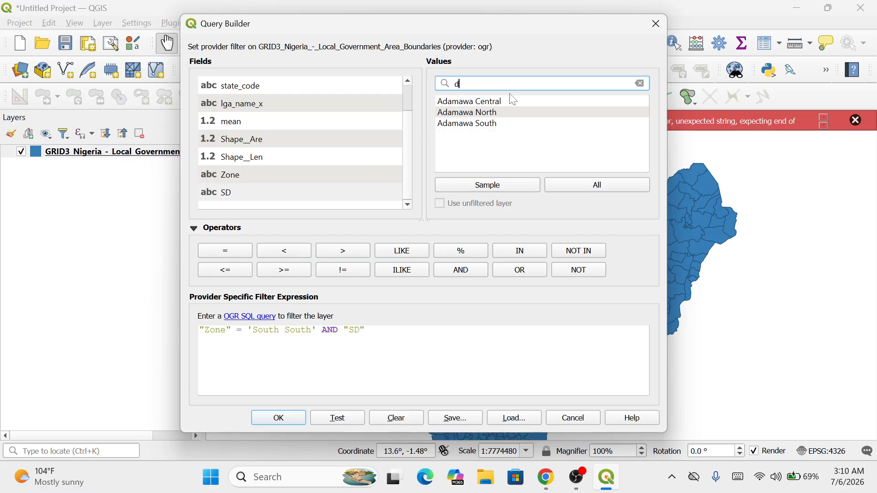
pyautogui.press('BackSpace')
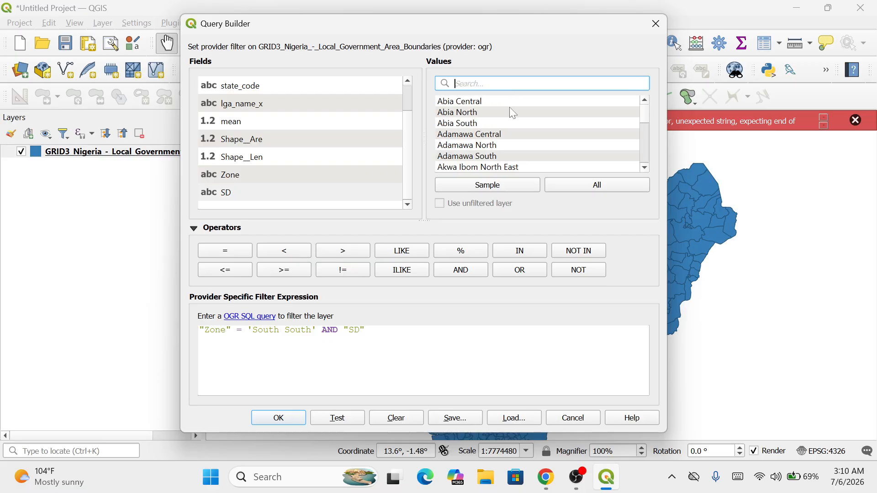
pyautogui.scroll(-5, 503, 142)
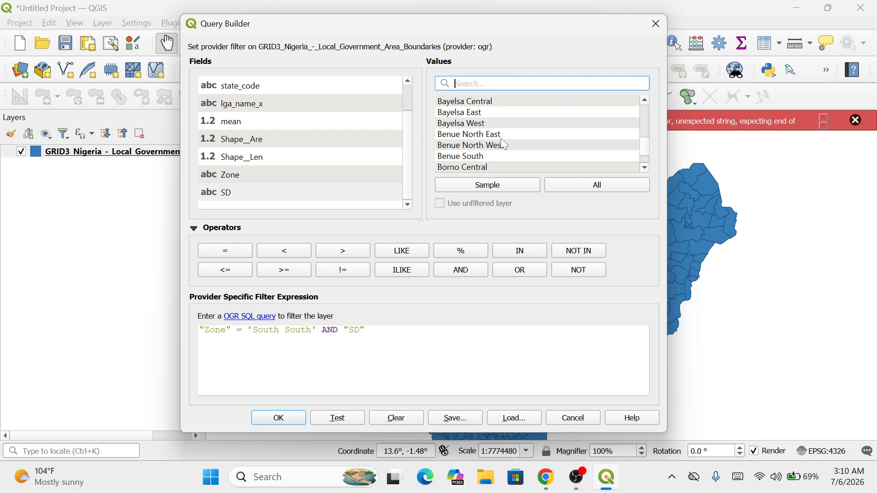
# List all values of the SD field and add 'Delta North' to the end of the filter expression.
pyautogui.click(566, 184)
pyautogui.scroll(-2, 490, 119)
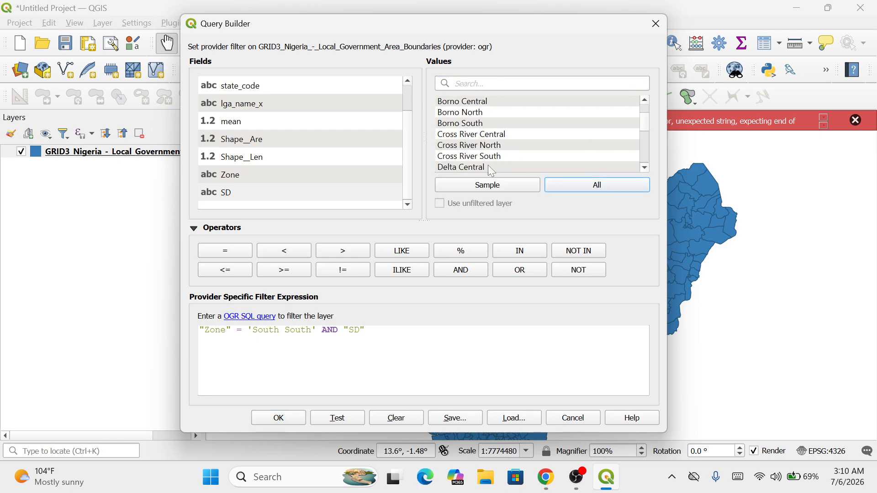
pyautogui.scroll(-1, 488, 167)
pyautogui.click(464, 149)
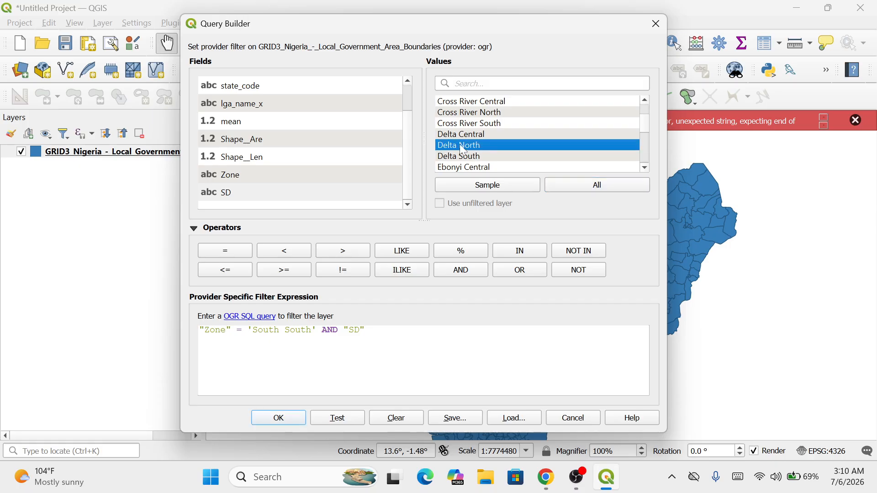
pyautogui.doubleClick(458, 146)
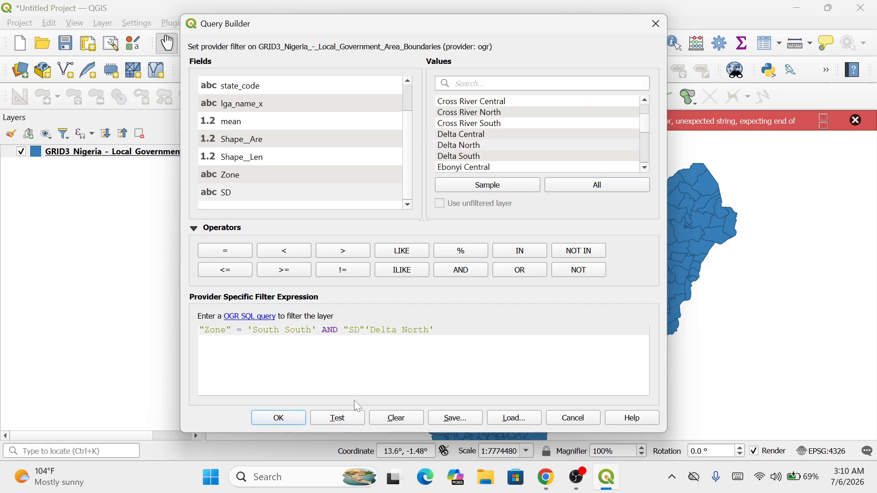
# Test the query, insert the missing = operator between "SD" and 'Delta North', and apply the filter to the layer.
pyautogui.click(352, 417)
pyautogui.click(559, 270)
pyautogui.click(364, 330)
pyautogui.click(227, 254)
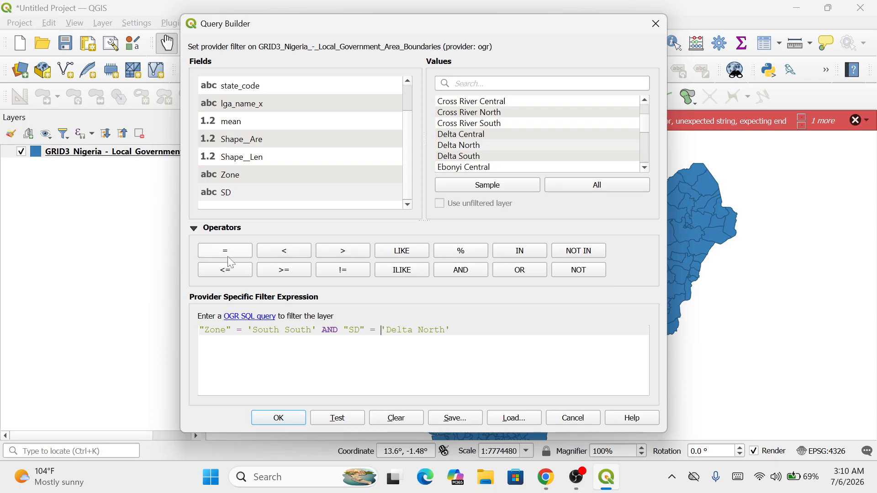
pyautogui.click(264, 418)
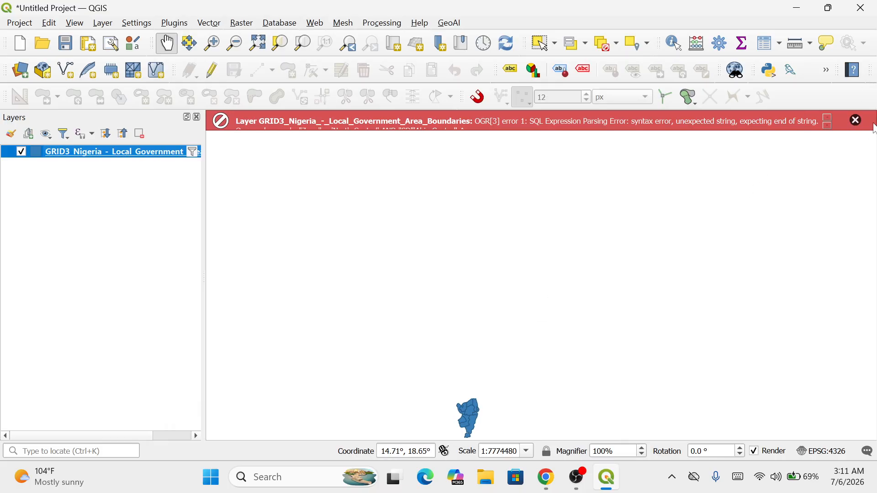
# Dismiss the error message above the map and examine the filtered Delta North area at a closer scale.
pyautogui.click(853, 119)
pyautogui.moveTo(597, 369); pyautogui.dragTo(632, 278)
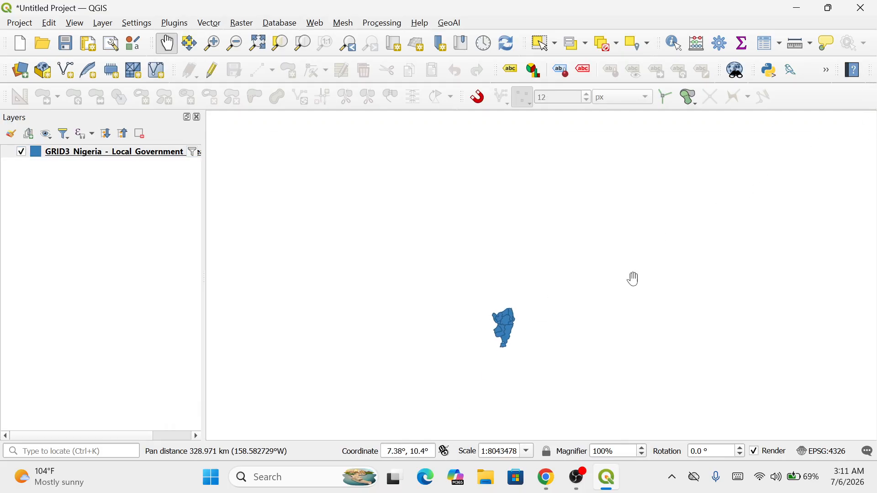
pyautogui.scroll(4, 528, 348)
pyautogui.moveTo(471, 235); pyautogui.dragTo(874, 375)
pyautogui.scroll(-2, 707, 256)
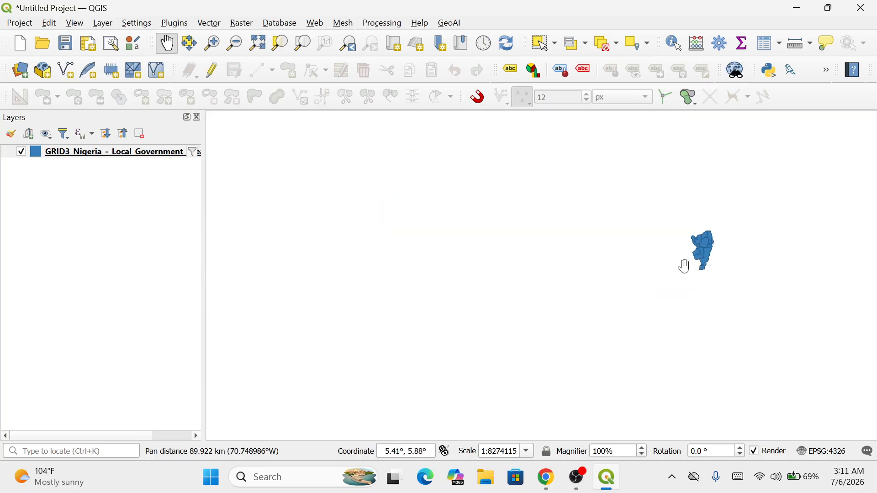
pyautogui.moveTo(706, 247); pyautogui.dragTo(578, 260)
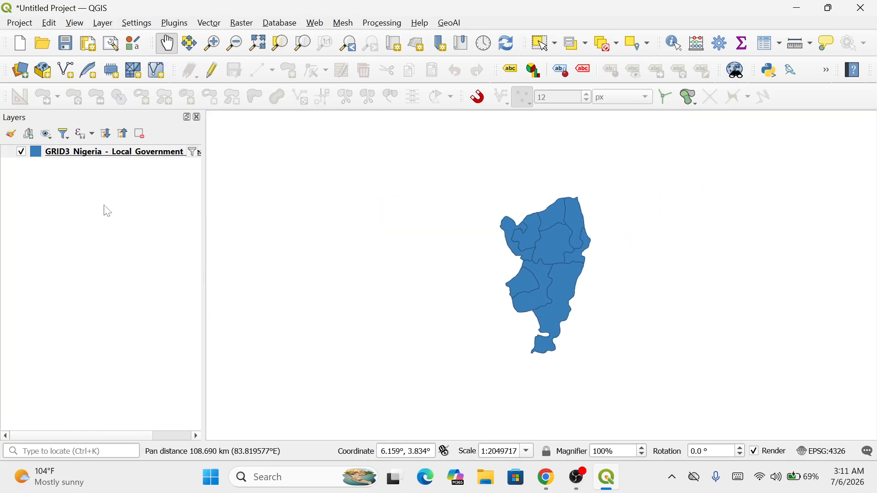
# Reopen the layer's filter and try to apply the expression with the quotes around Delta North removed.
pyautogui.rightClick(137, 153)
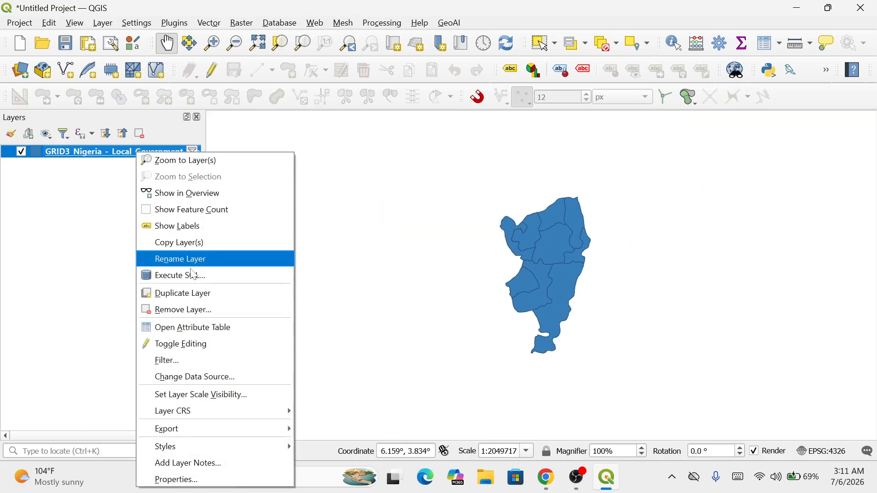
pyautogui.click(184, 361)
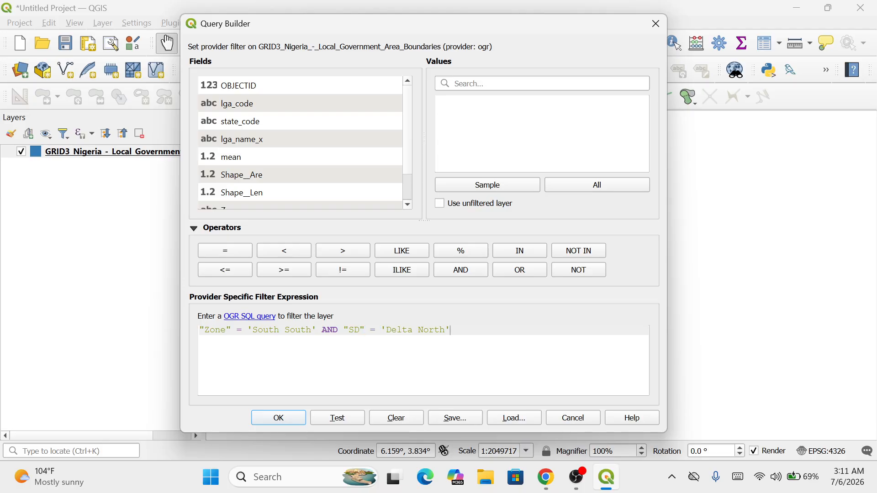
pyautogui.hotkey('shift', 'Left')
pyautogui.click(381, 331)
pyautogui.press('Delete')
pyautogui.click(262, 421)
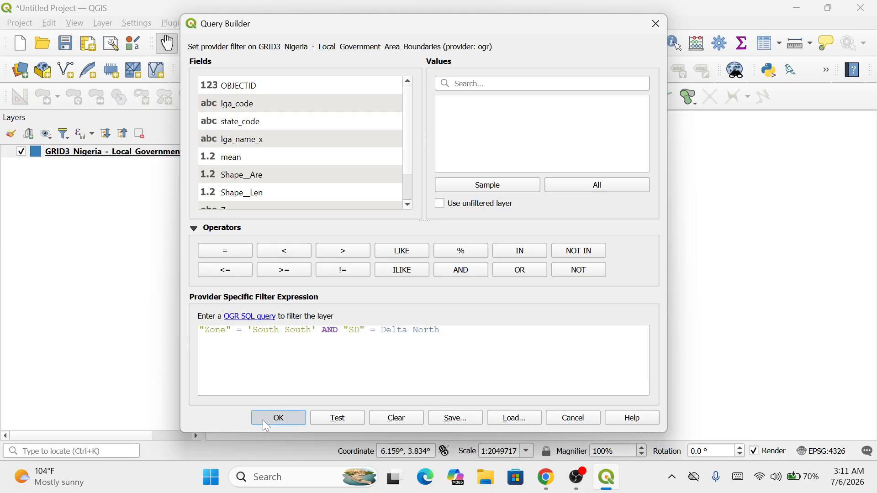
# Restore the single quotes around Delta North, reapply the filter, and dismiss the error message above the map.
pyautogui.click(548, 270)
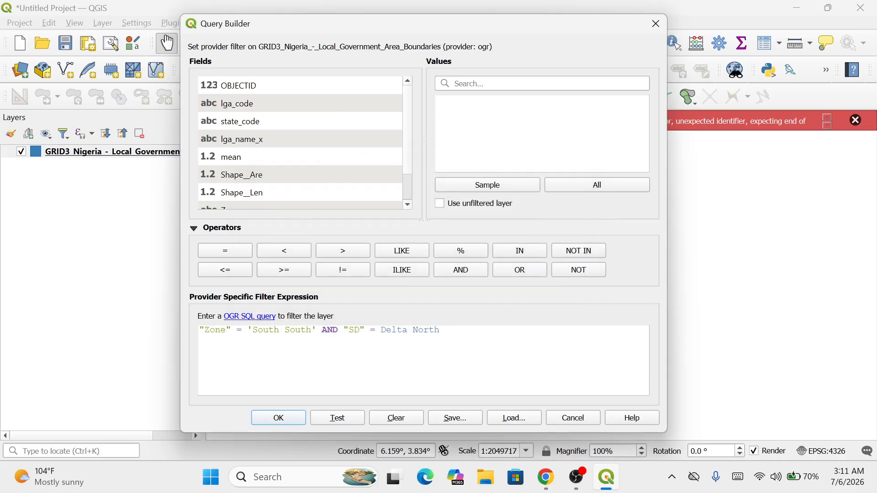
pyautogui.click(381, 330)
pyautogui.write("'")
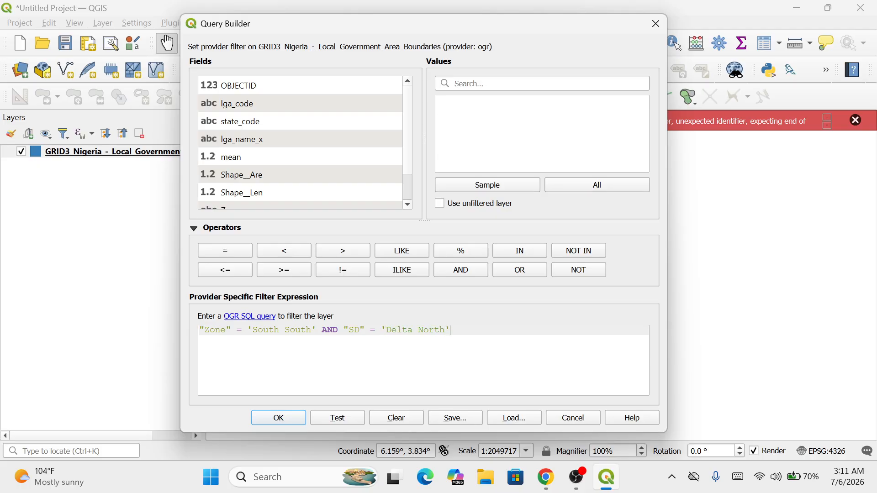
pyautogui.click(274, 418)
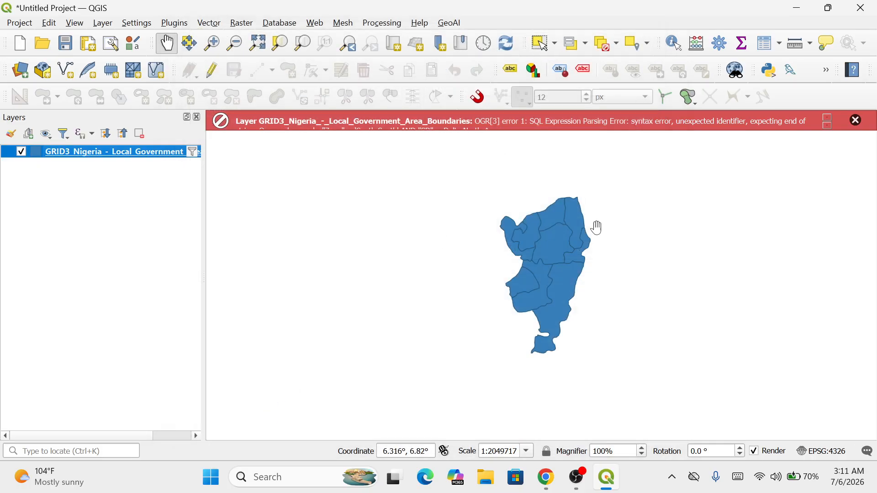
pyautogui.click(856, 120)
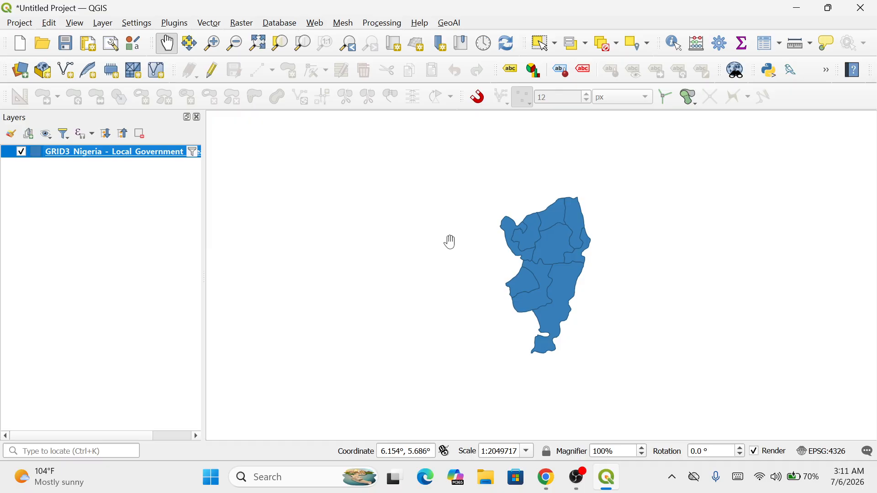
# Reopen the layer's filter to review the South South AND Delta North expression, and accept it as is.
pyautogui.rightClick(141, 151)
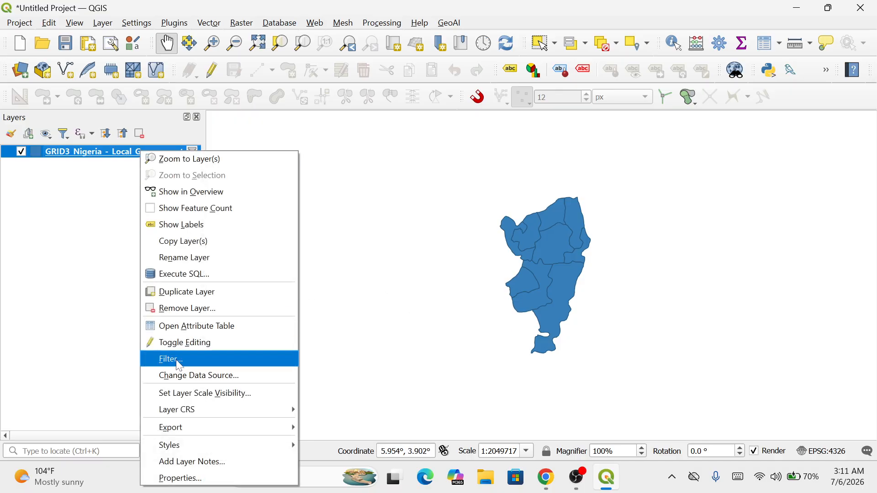
pyautogui.click(172, 359)
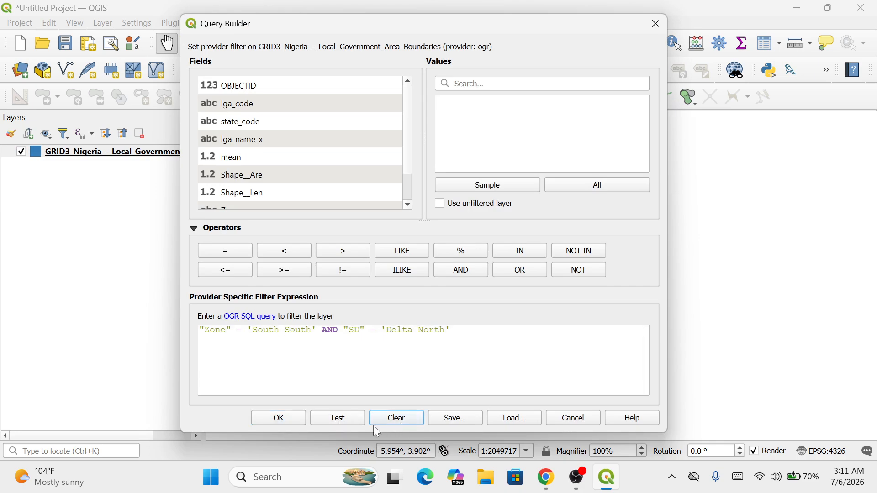
pyautogui.click(280, 423)
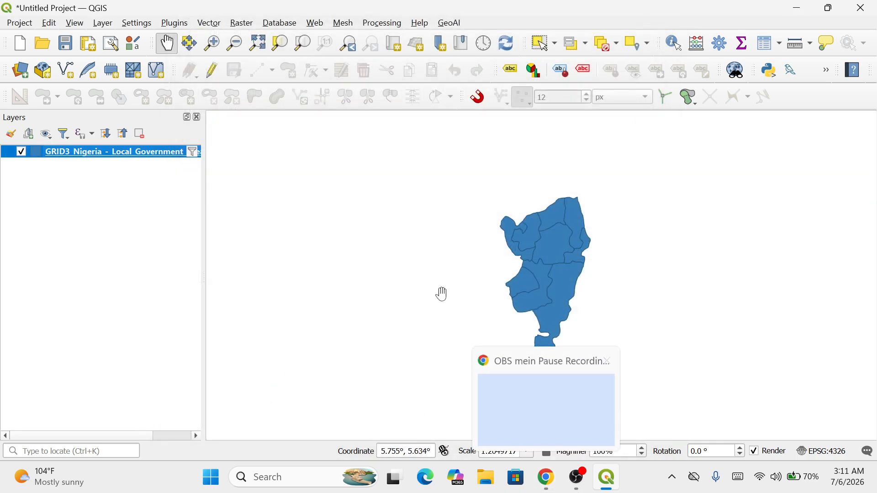